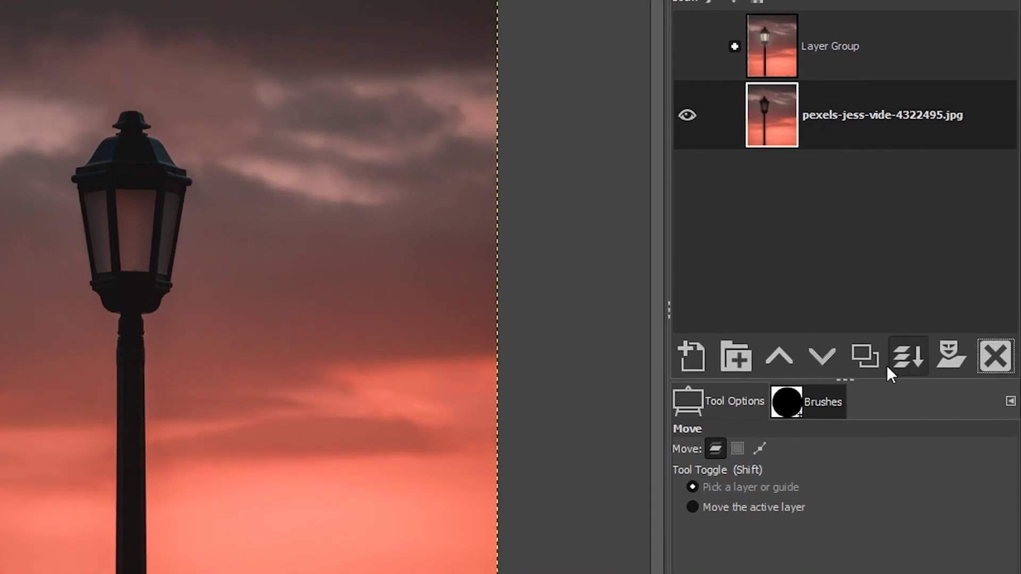
Step: Duplicate the pexels-jess-vide-4322495.jpg photo layer, creating a copy above the original
left_click(861, 352)
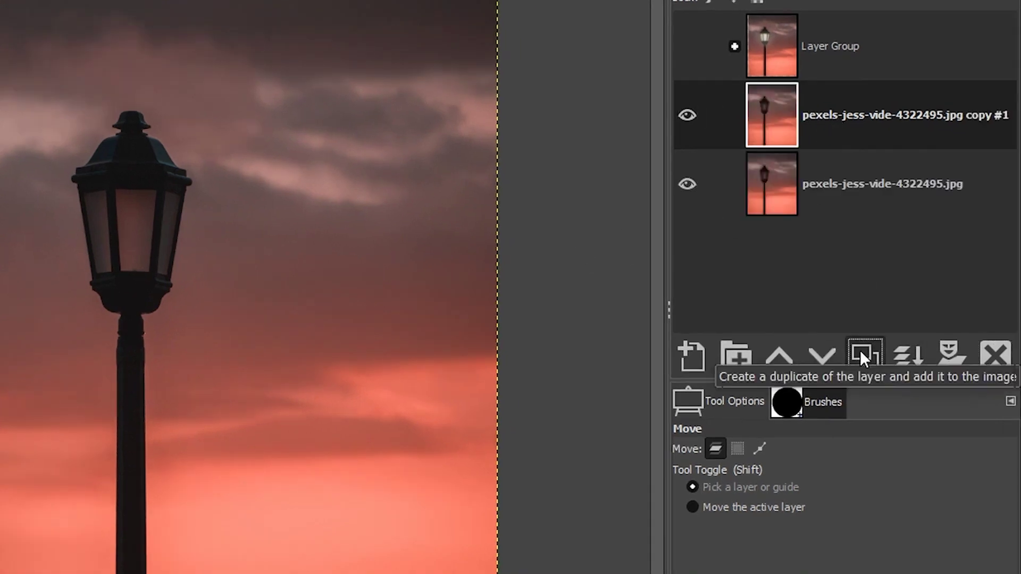
Step: Create Layer Group #1 and move the photo copy into it
left_click(737, 353)
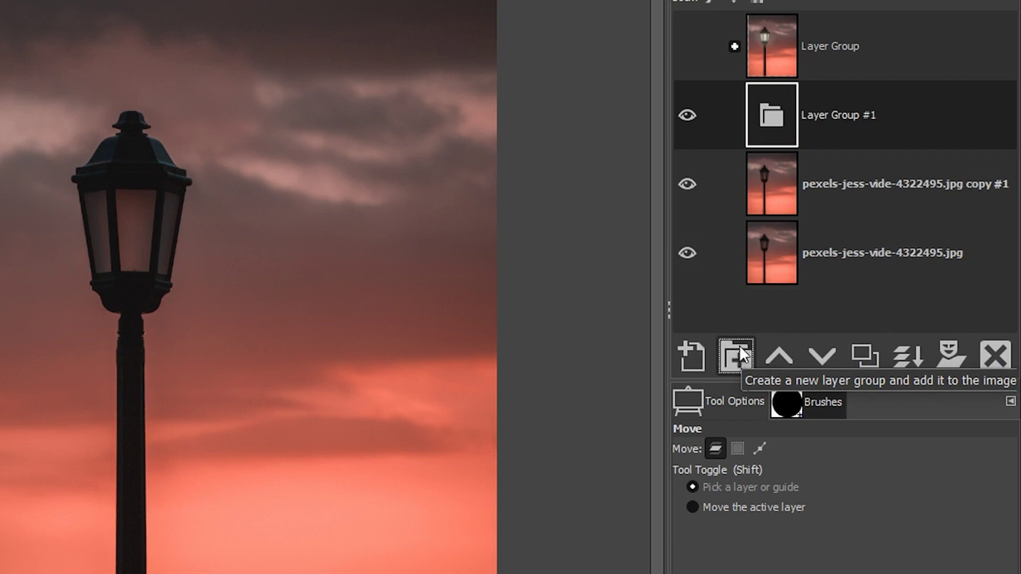
left_click_drag(764, 185, 776, 118)
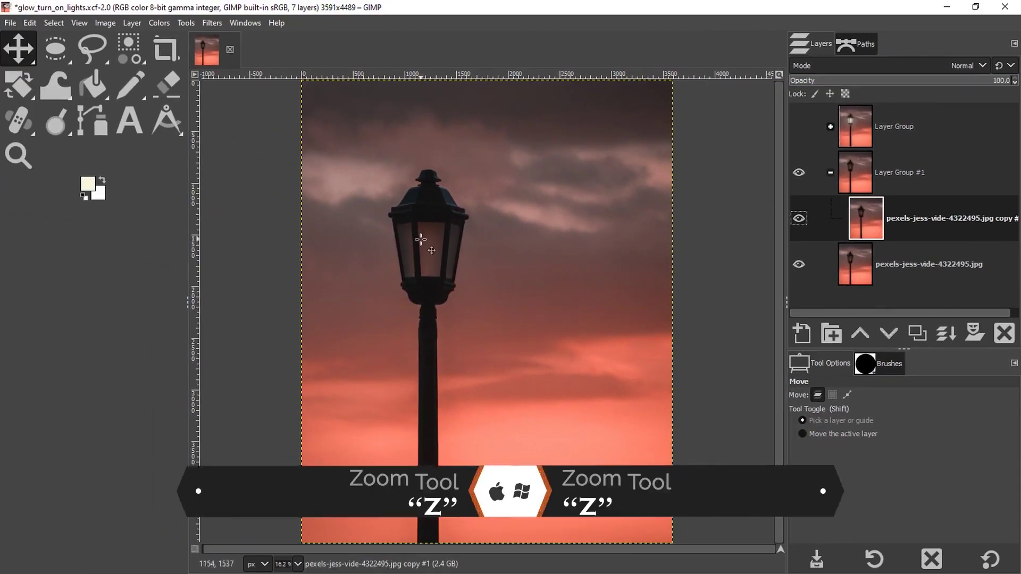
Step: Zoom in close on the lantern's glass panes and switch to the Paths tool
key("z")
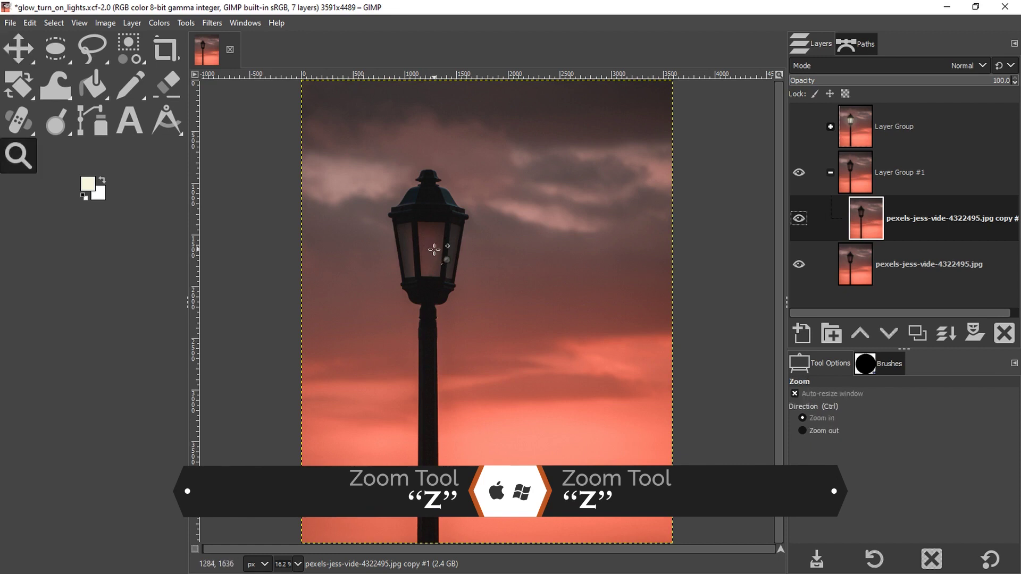
left_click(435, 249)
left_click(435, 249)
left_click(437, 251)
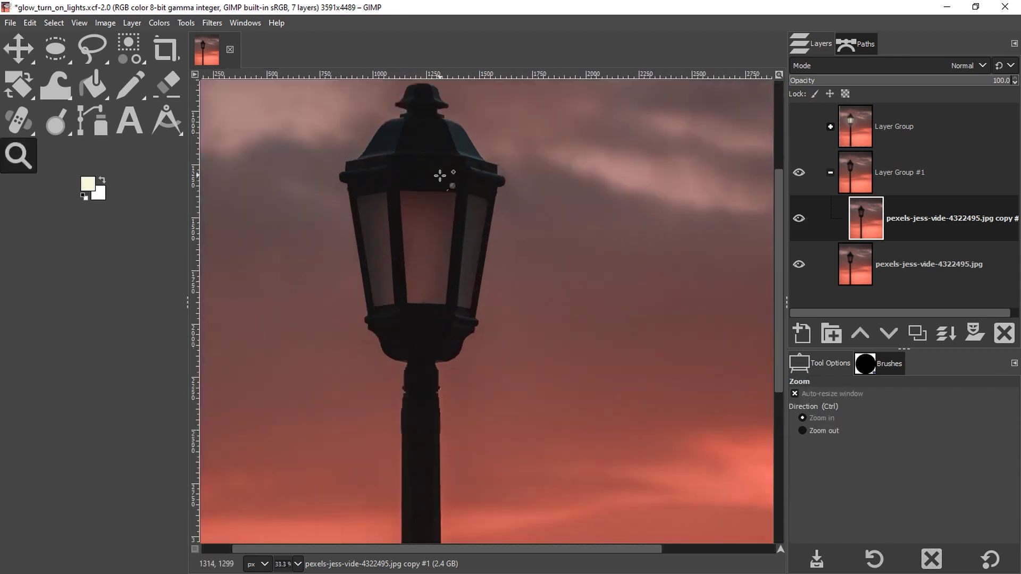
left_click(440, 175)
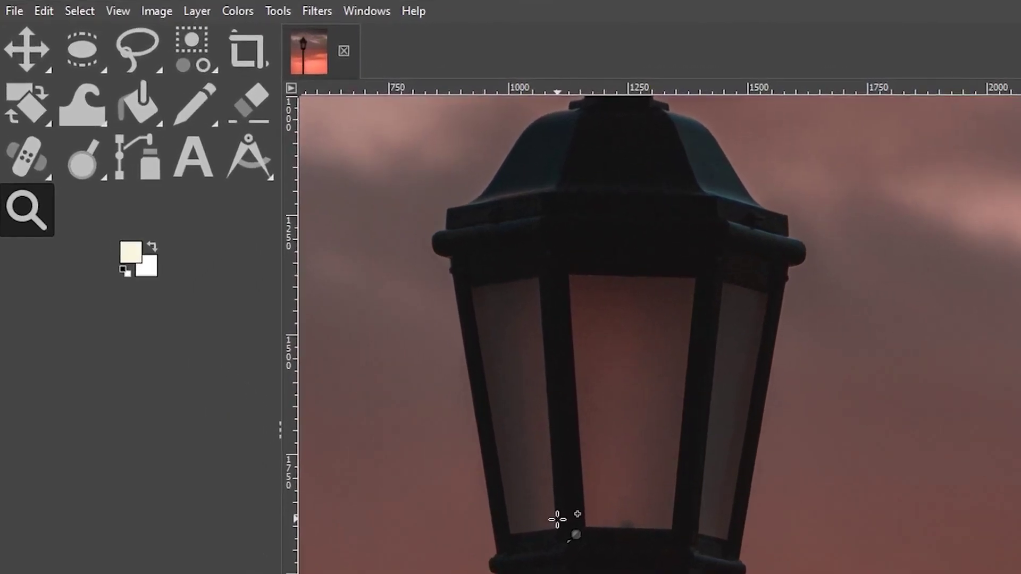
left_click(152, 159)
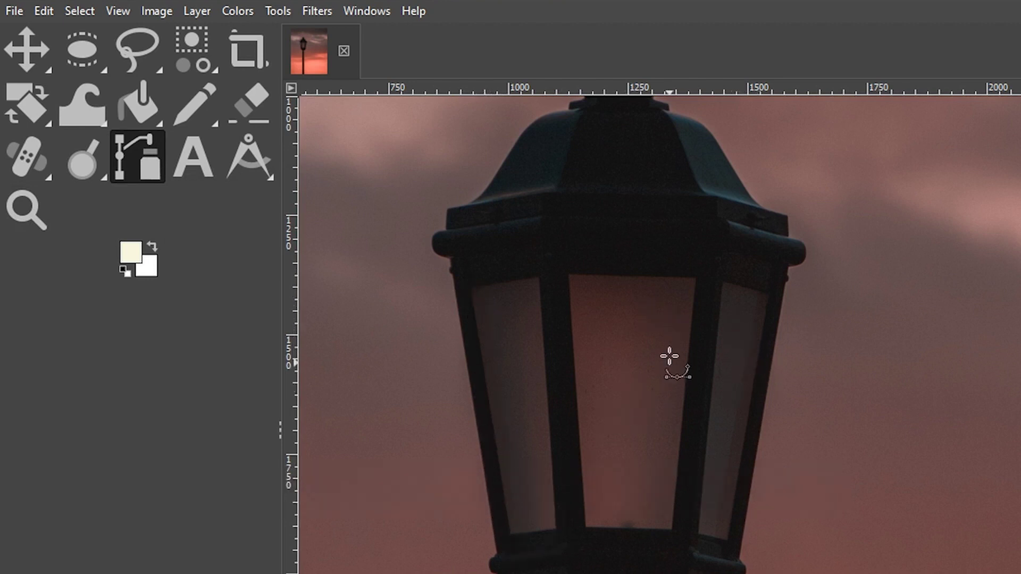
Step: Trace a closed four-point path around the lantern's left glass pane
left_click(539, 277)
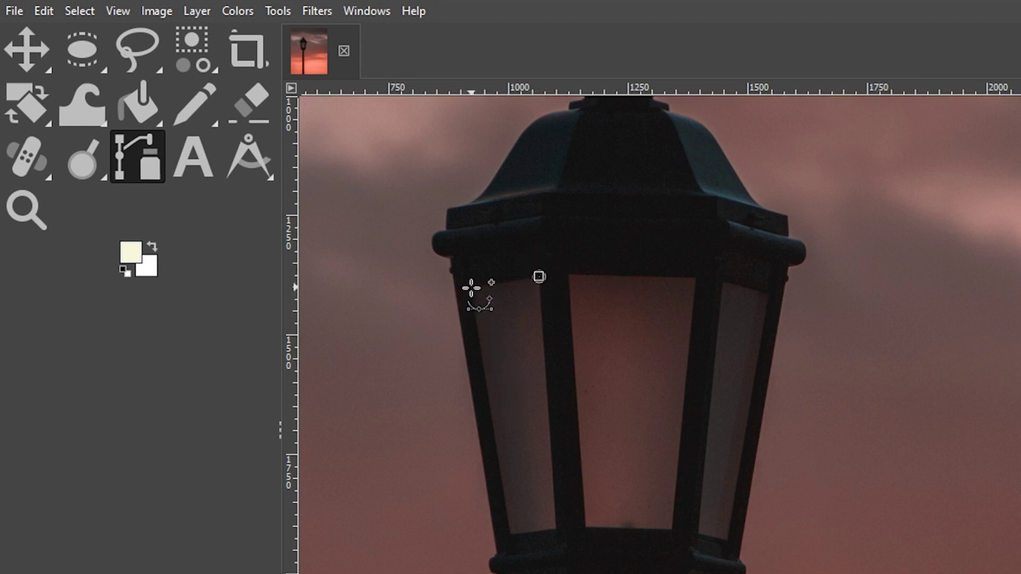
left_click(471, 287)
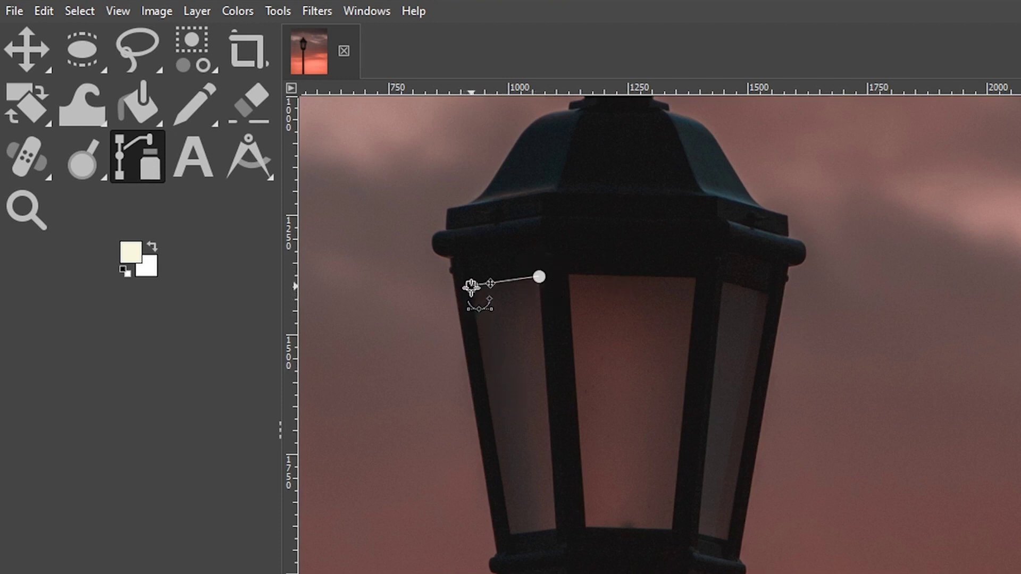
left_click(508, 532)
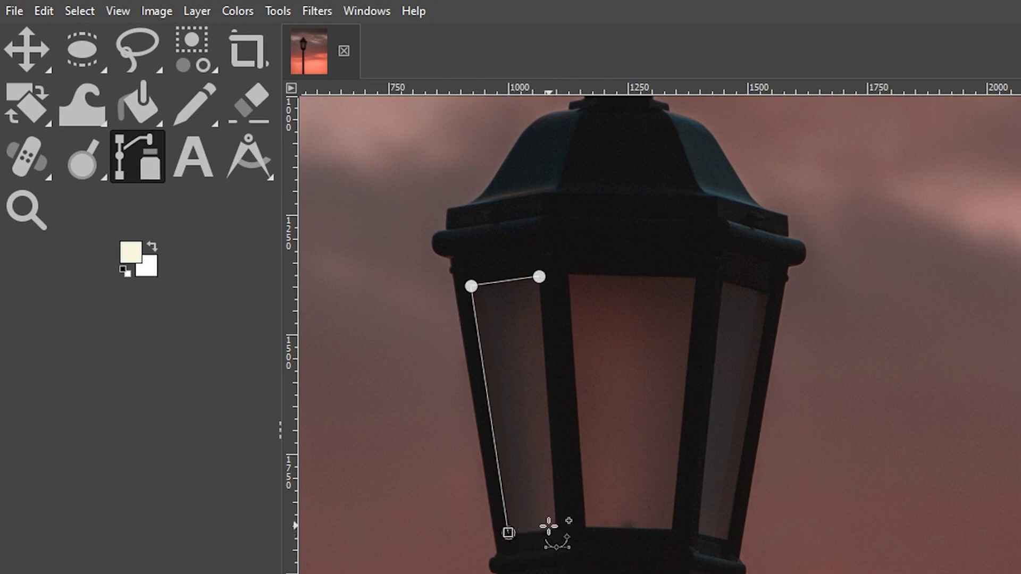
left_click(556, 527)
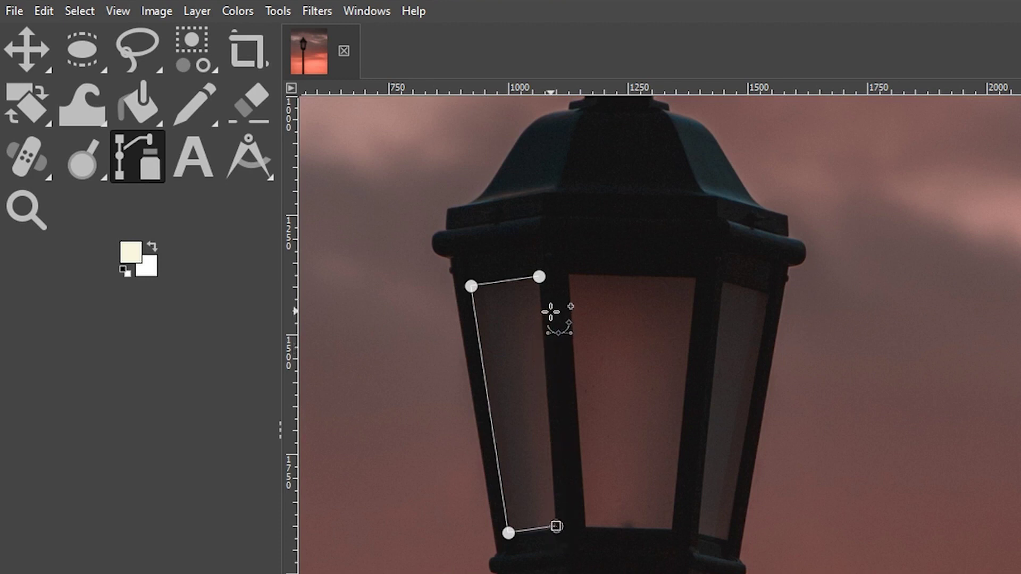
left_click(540, 277, "ctrl")
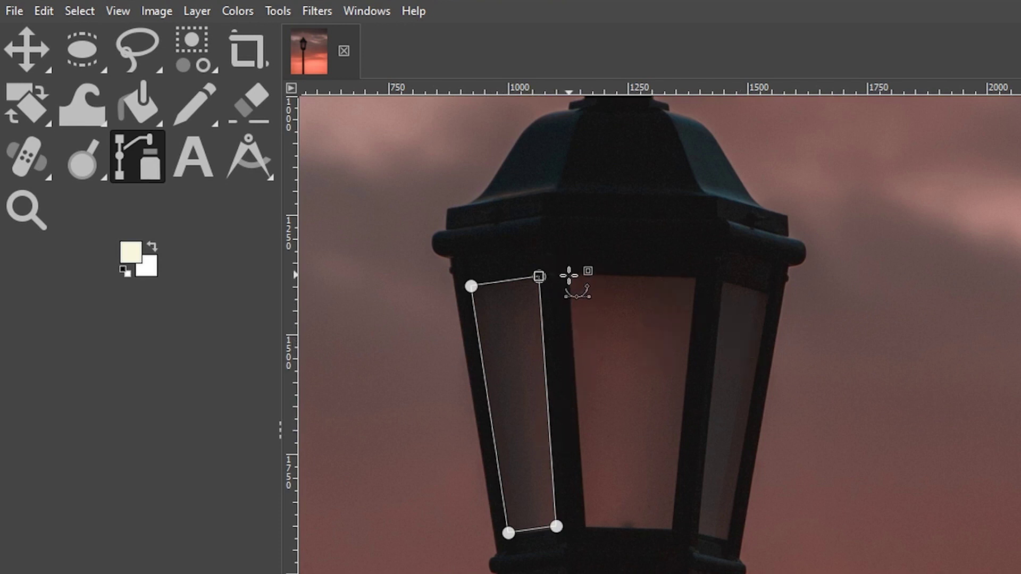
Step: Outline the lantern's middle glass pane with a closed four-point path
left_click(569, 276)
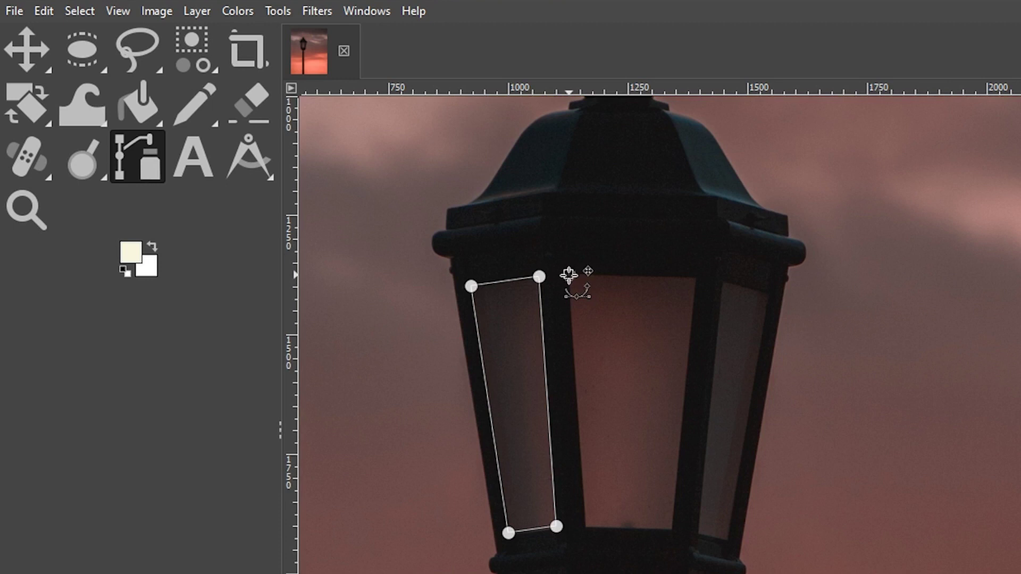
left_click(585, 527)
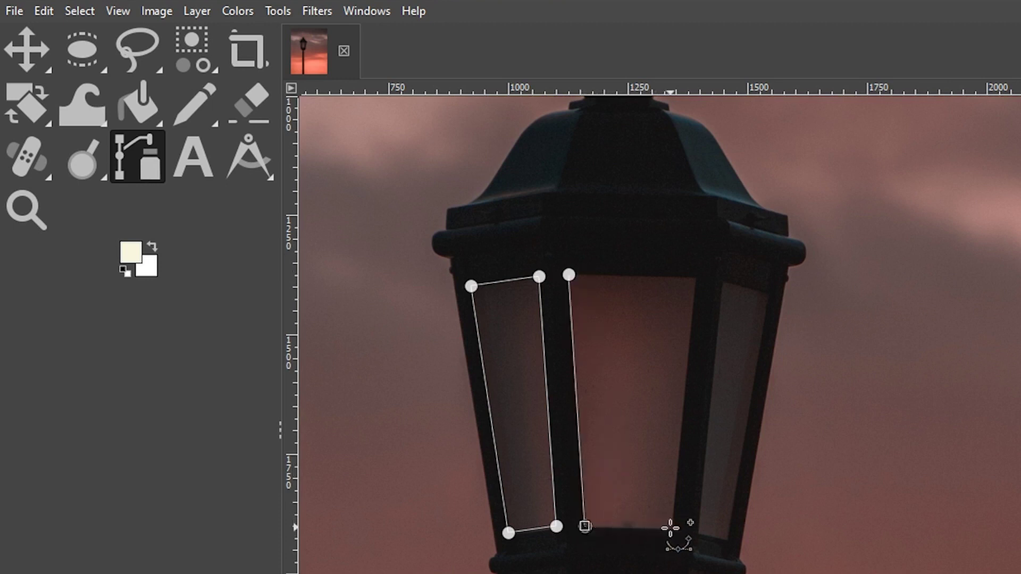
left_click(672, 529)
left_click(693, 277)
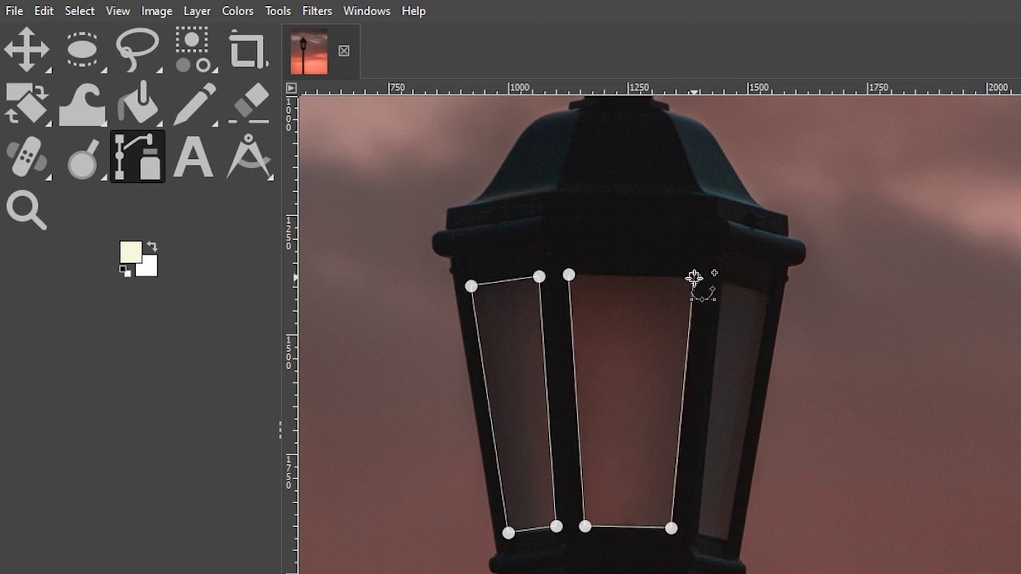
left_click(568, 274, "ctrl")
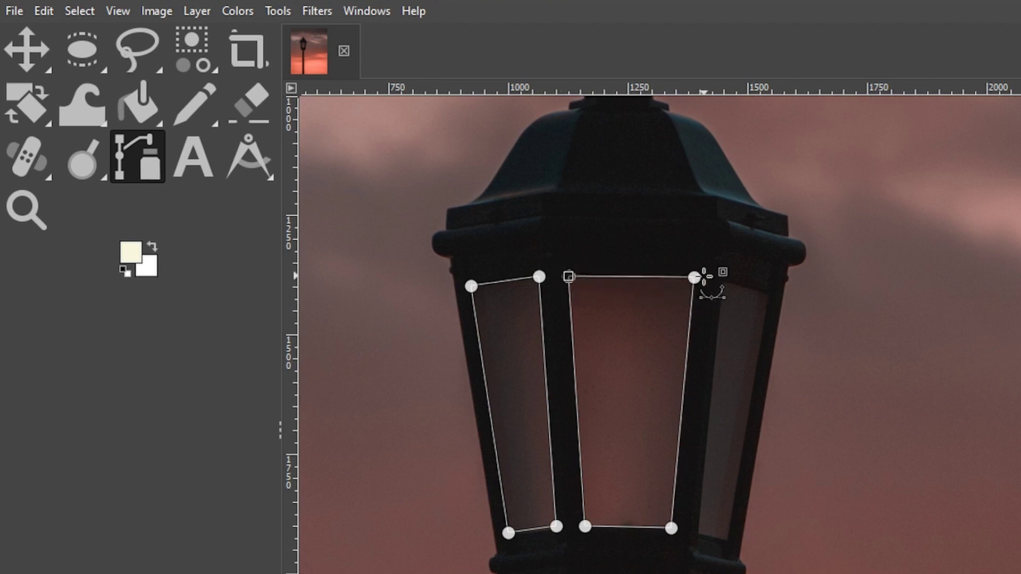
Step: Outline the right glass pane with a closed path, then bring up the foreground colour settings
left_click(722, 280)
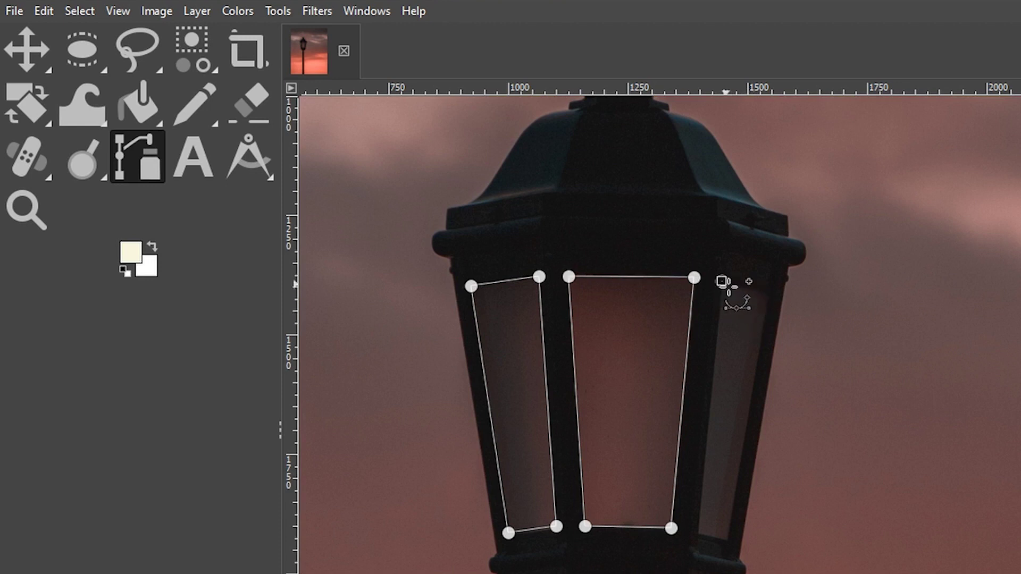
left_click(769, 292)
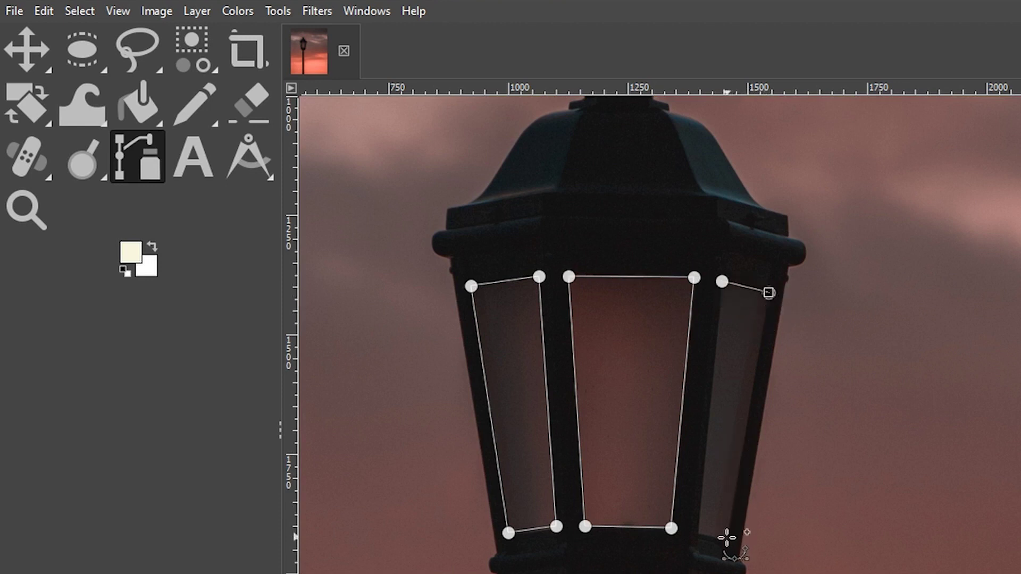
left_click(726, 533)
left_click(699, 533)
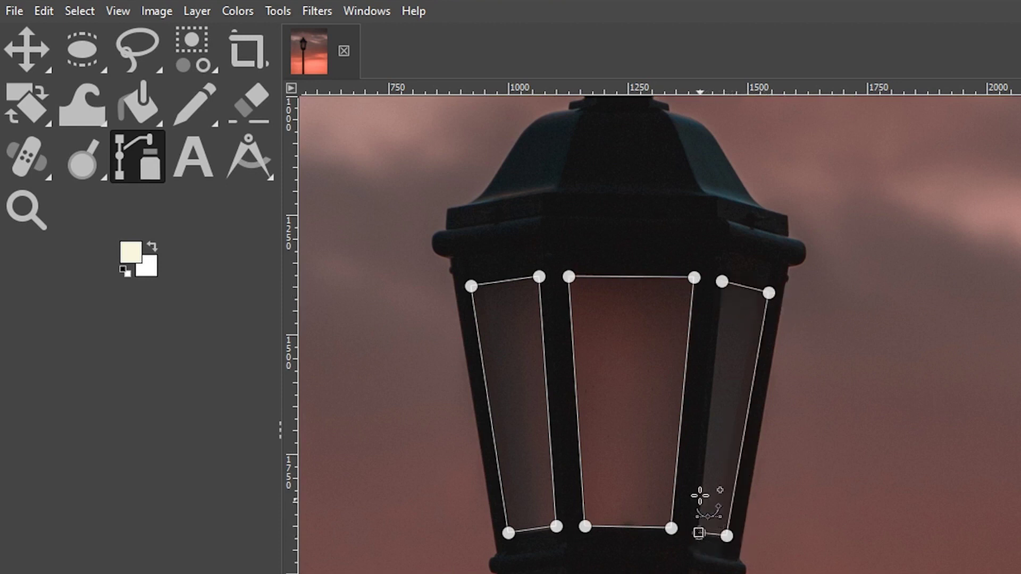
left_click(722, 281)
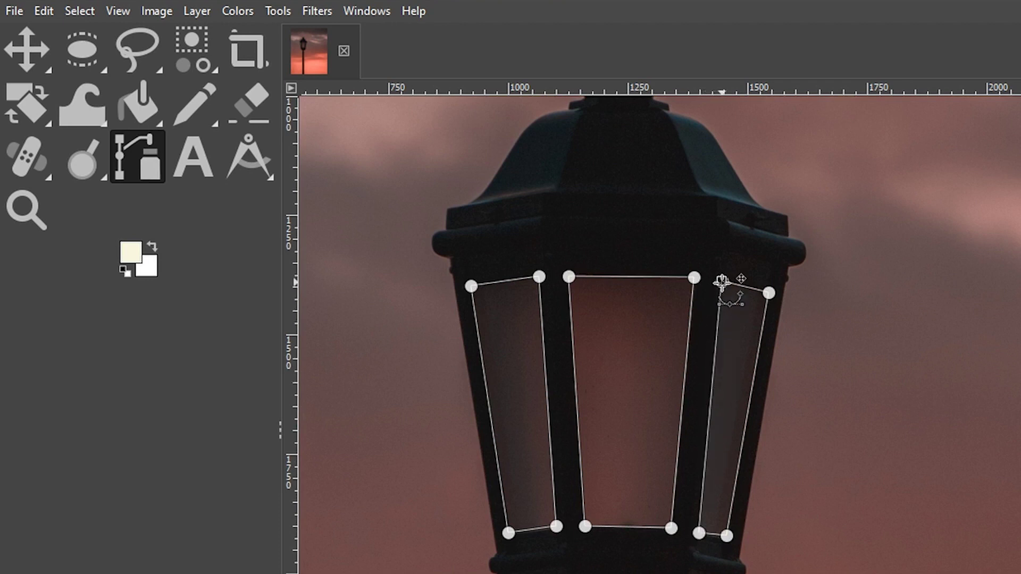
left_click(131, 255)
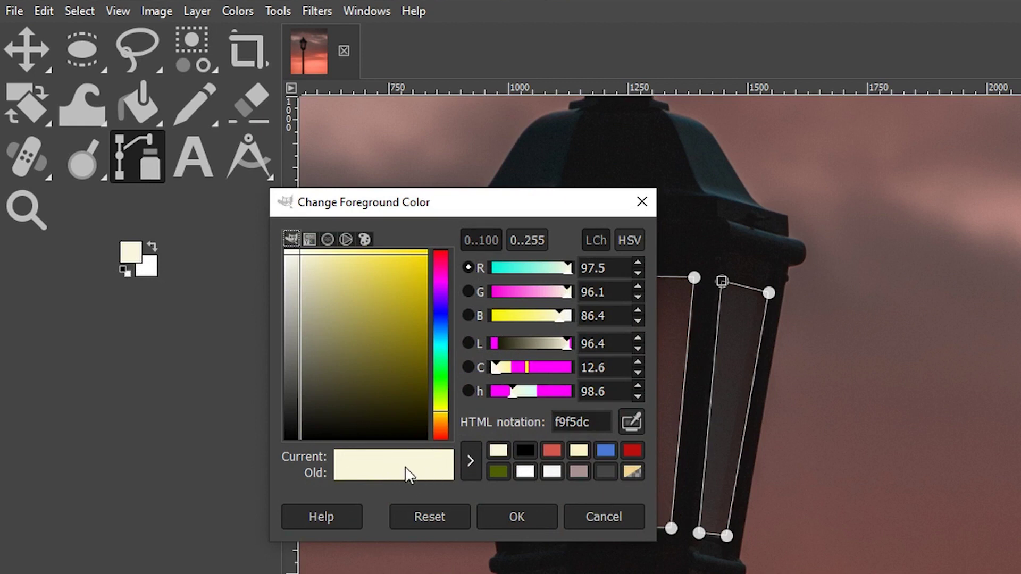
Step: Keep the foreground colour at cream f9f5dc and confirm the dialog
left_click_drag(585, 421, 538, 425)
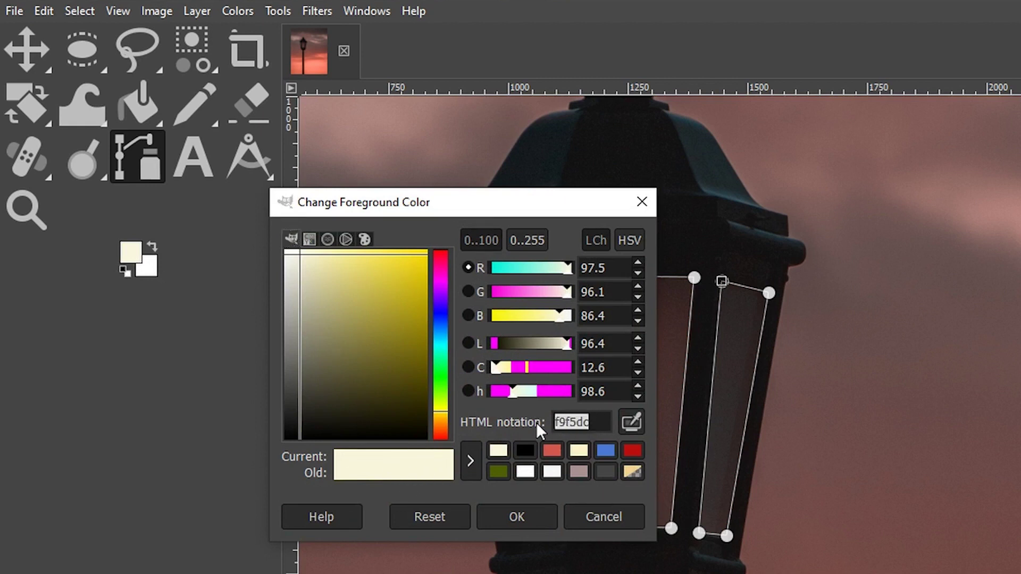
left_click(605, 419)
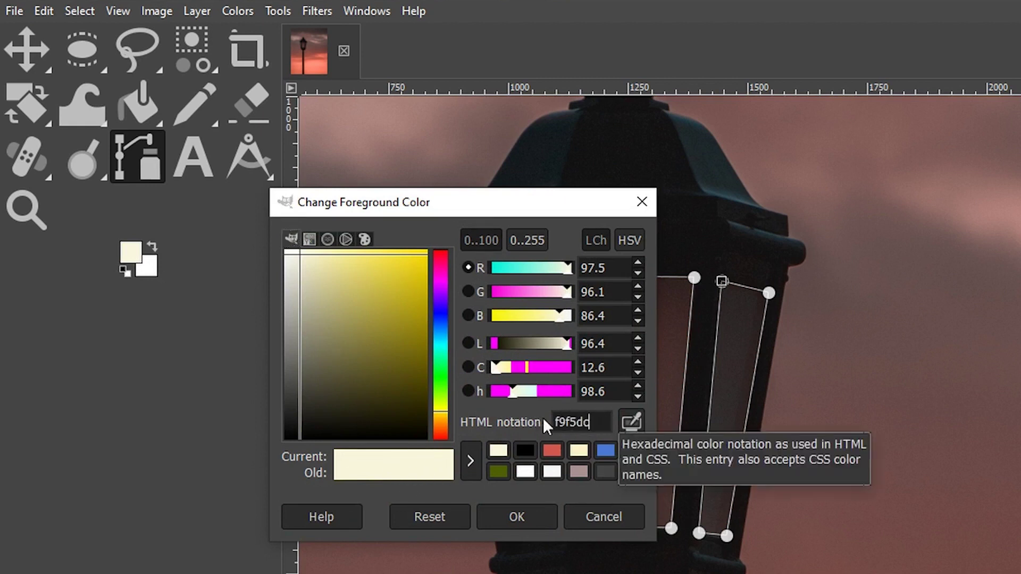
left_click(515, 515)
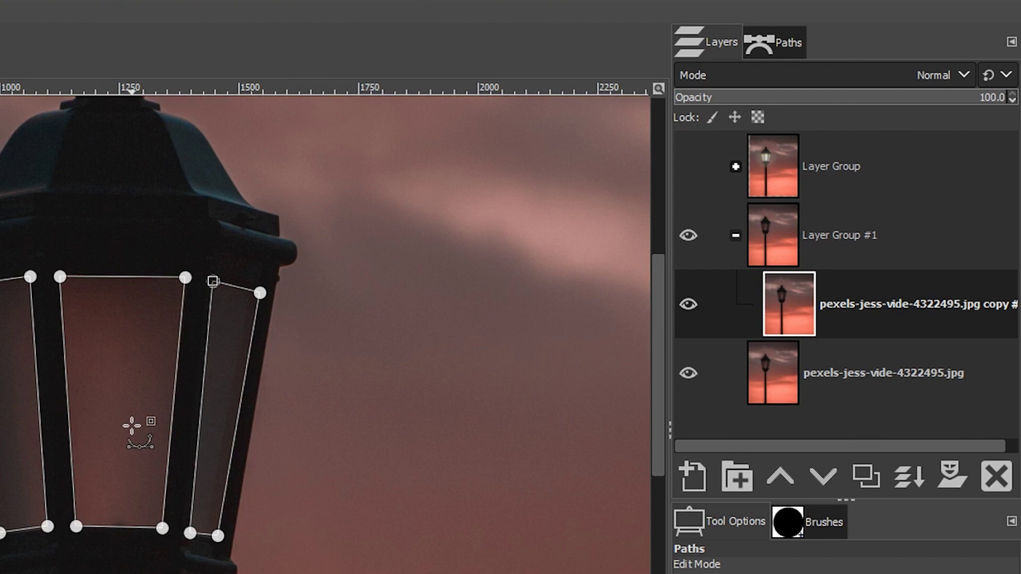
Step: Add a transparent Glow 1 layer and fill the three pane paths with solid cream
left_click(684, 472)
left_click(620, 324)
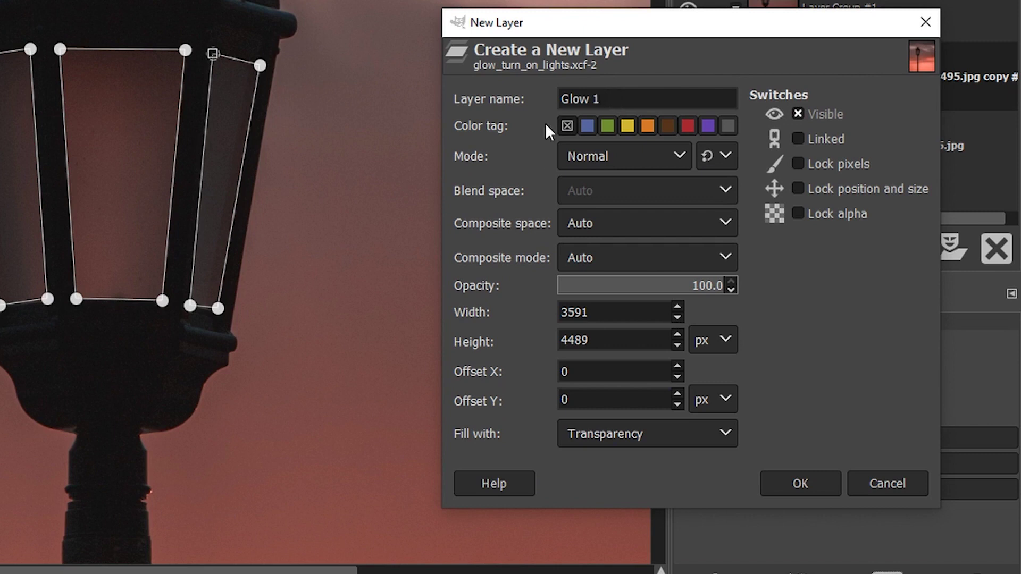
left_click(596, 433)
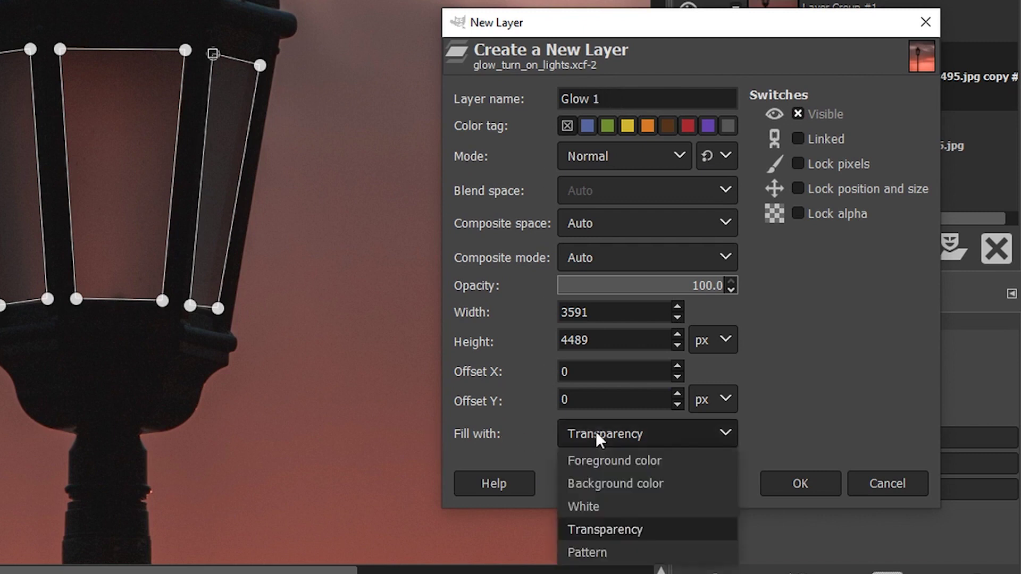
left_click(622, 529)
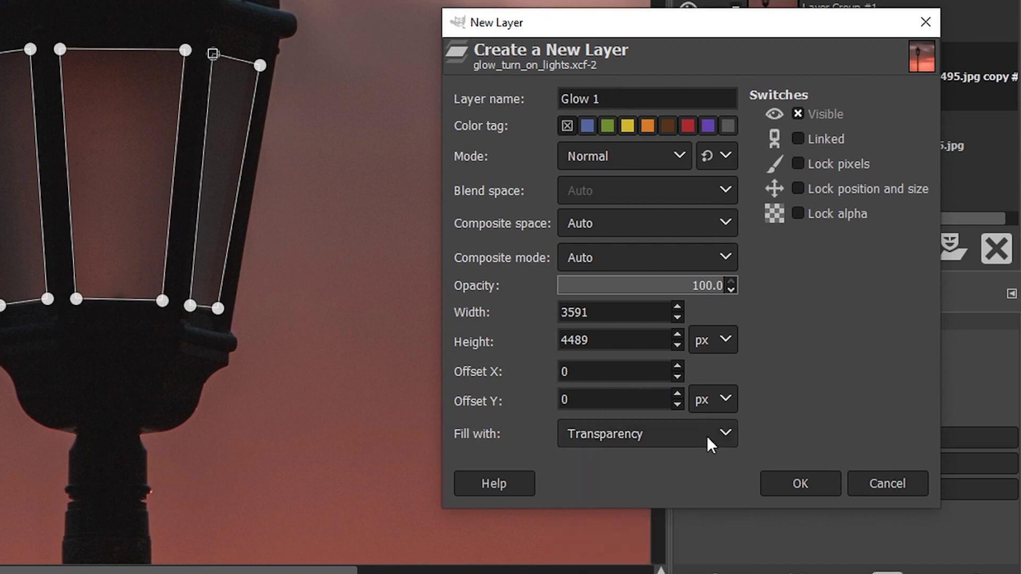
left_click(818, 478)
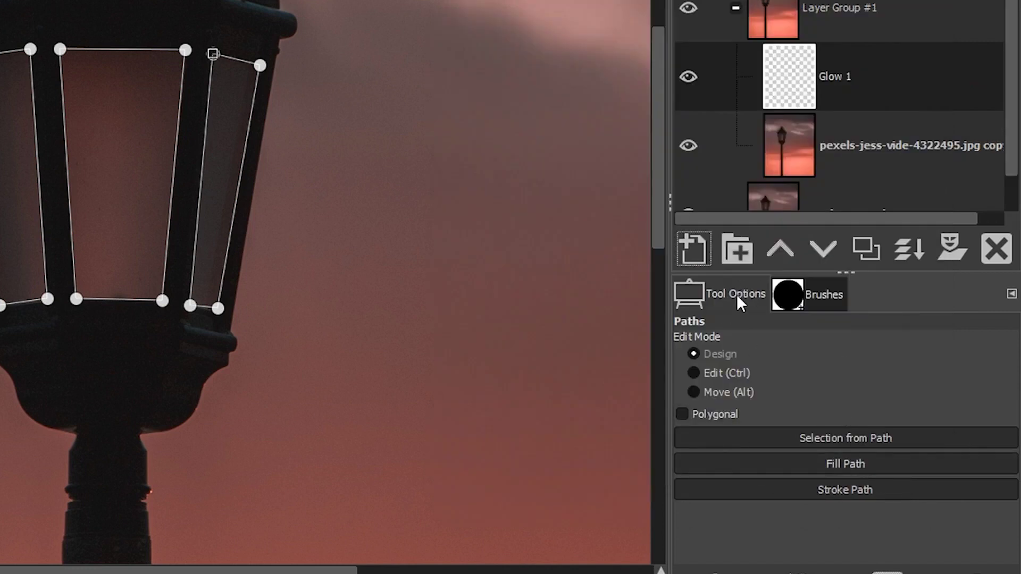
left_click(830, 463)
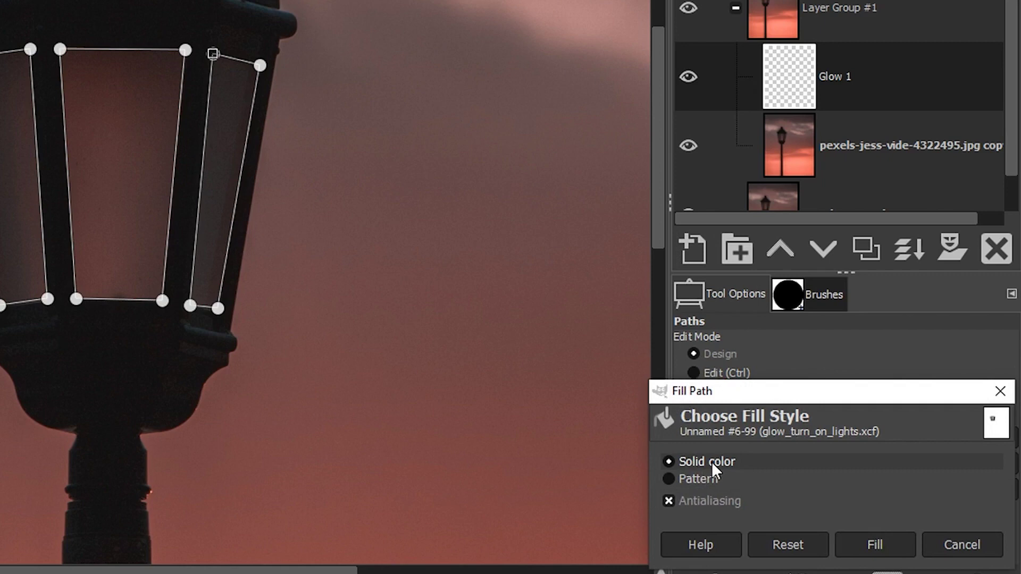
left_click(879, 540)
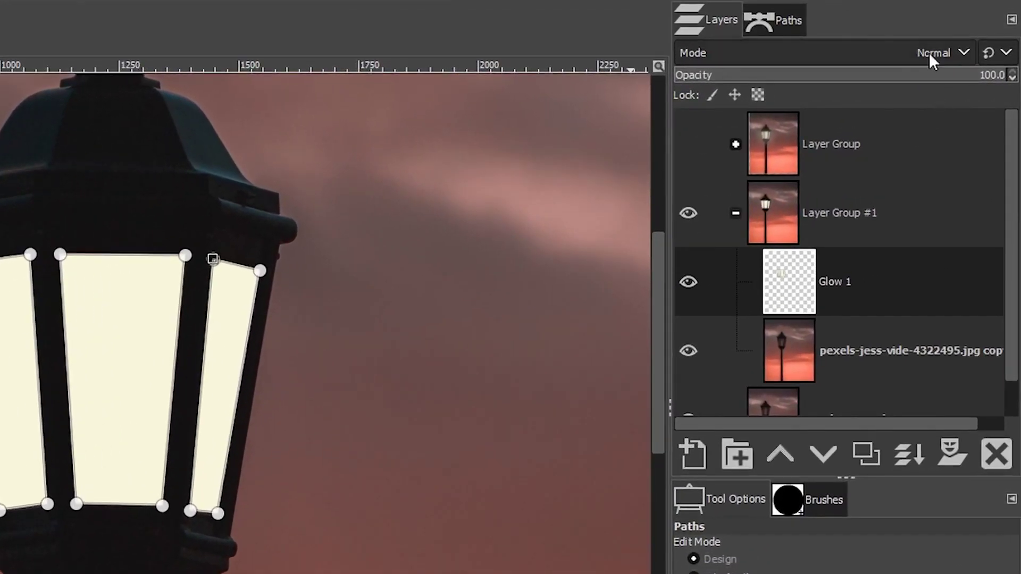
Step: Set the Glow 1 layer to Vivid light mode and lower its opacity to about 92
left_click(930, 52)
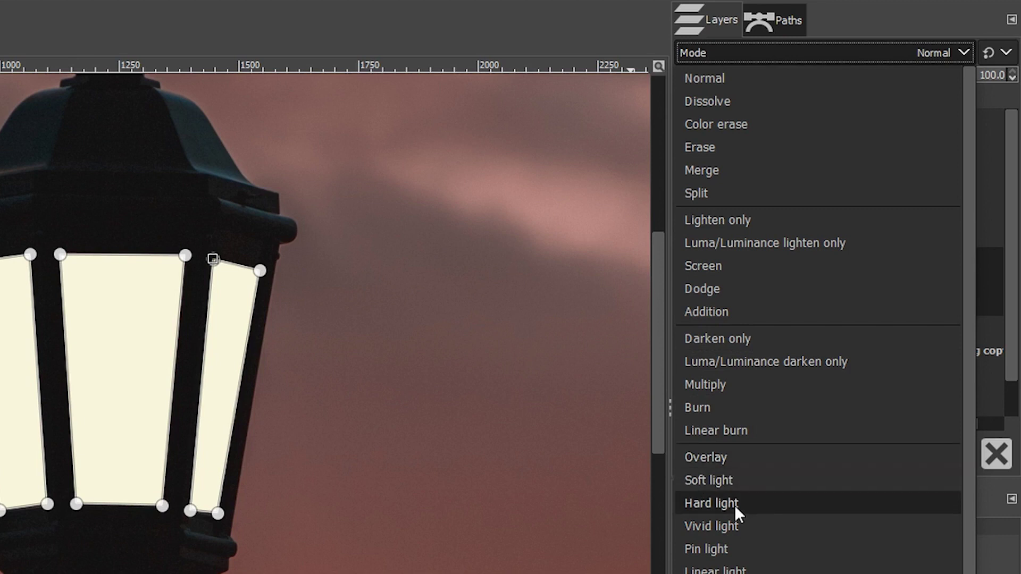
left_click(731, 524)
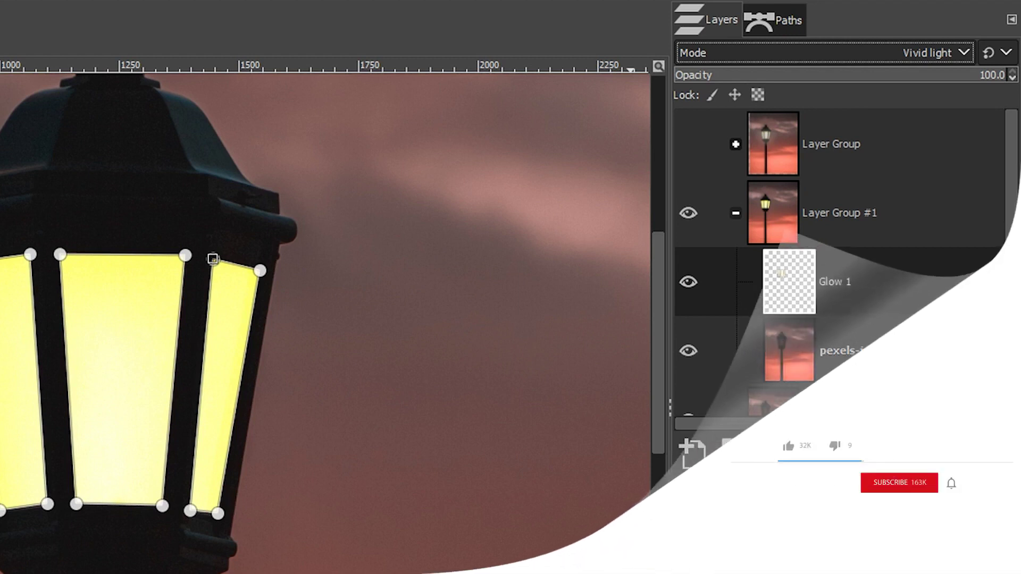
left_click_drag(989, 81, 978, 80)
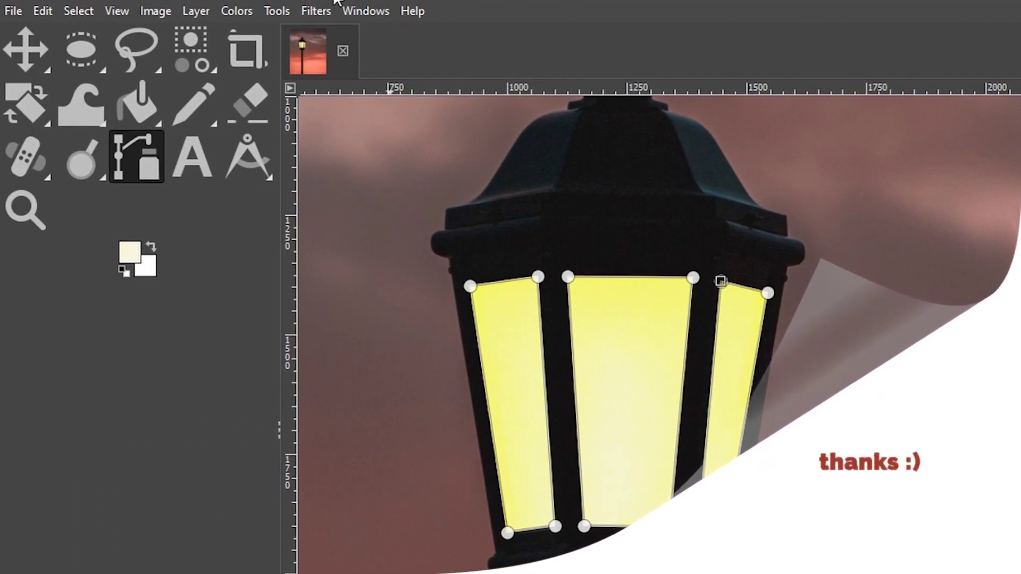
Step: Blur the Glow 1 layer with a Gaussian Blur of about 10 (10.15)
left_click(327, 7)
mouse_move(362, 142)
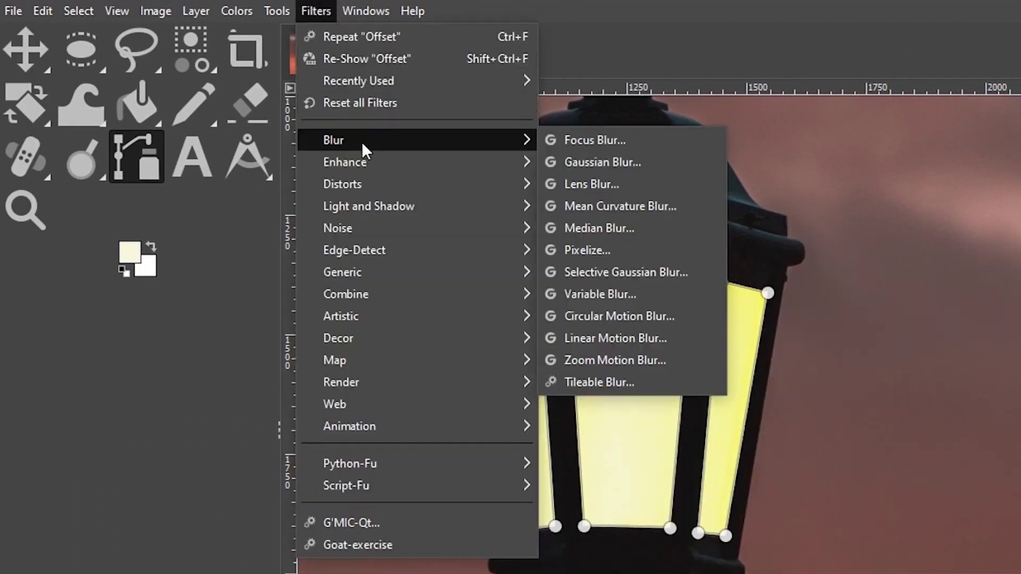
left_click(609, 161)
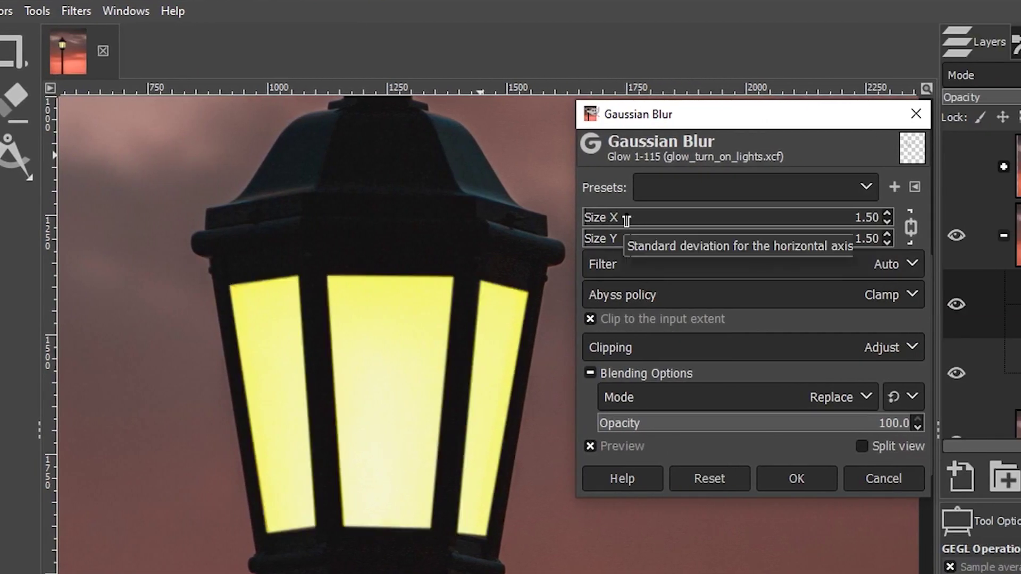
left_click_drag(603, 243, 611, 237)
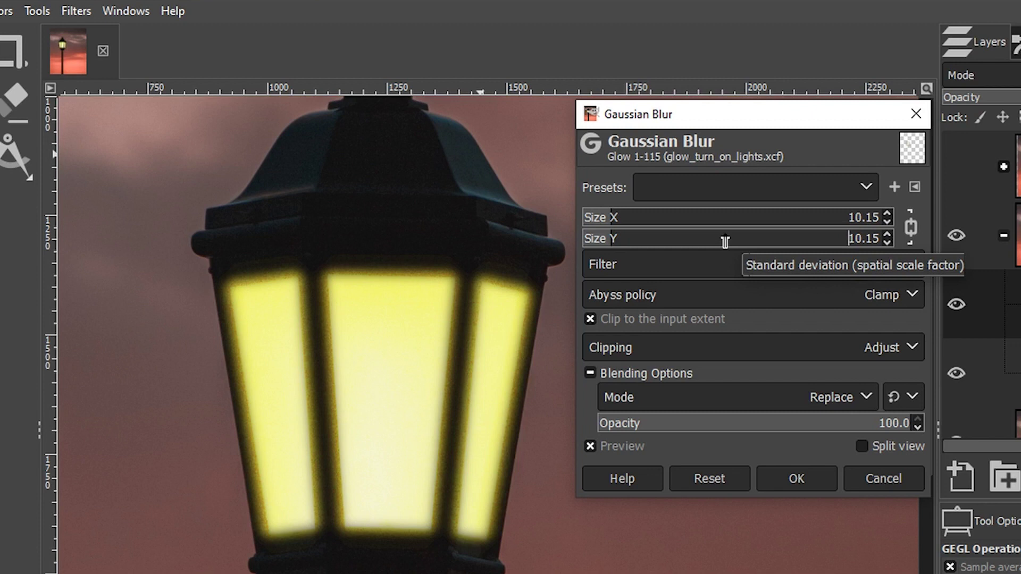
left_click(792, 487)
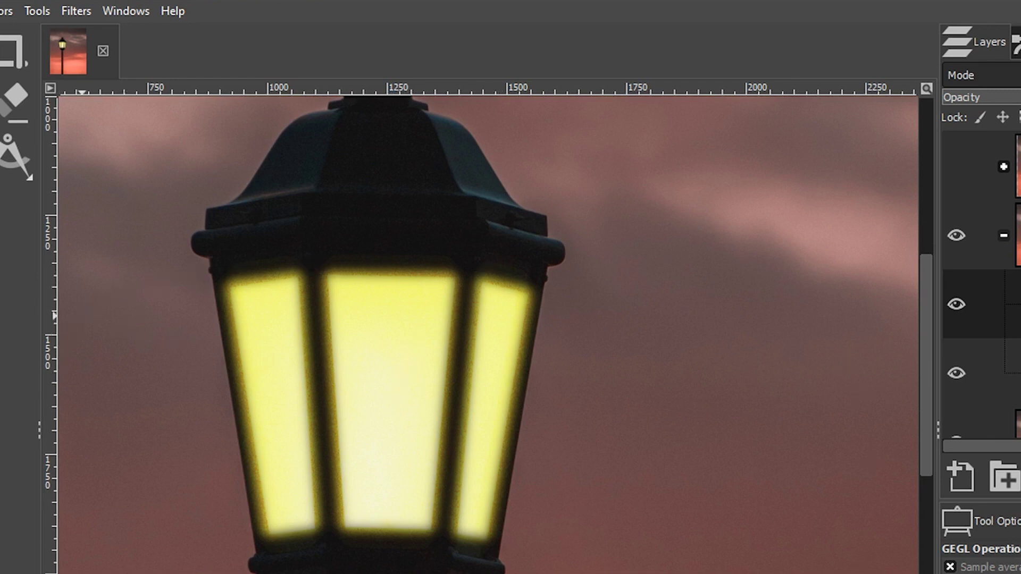
Step: Zoom out and scroll to view the whole glowing lamp head against the sky
key("z")
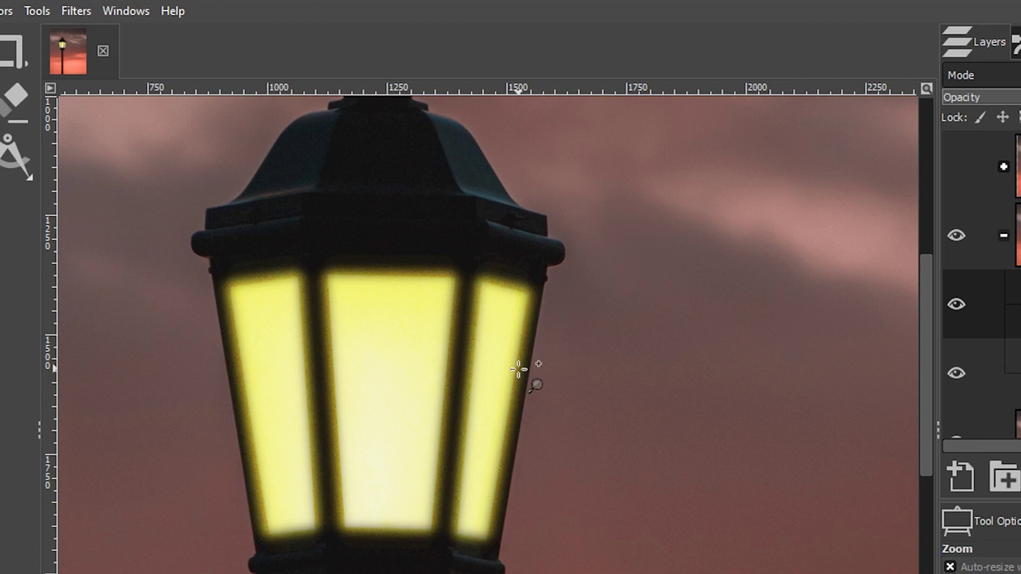
left_click(408, 391, "ctrl")
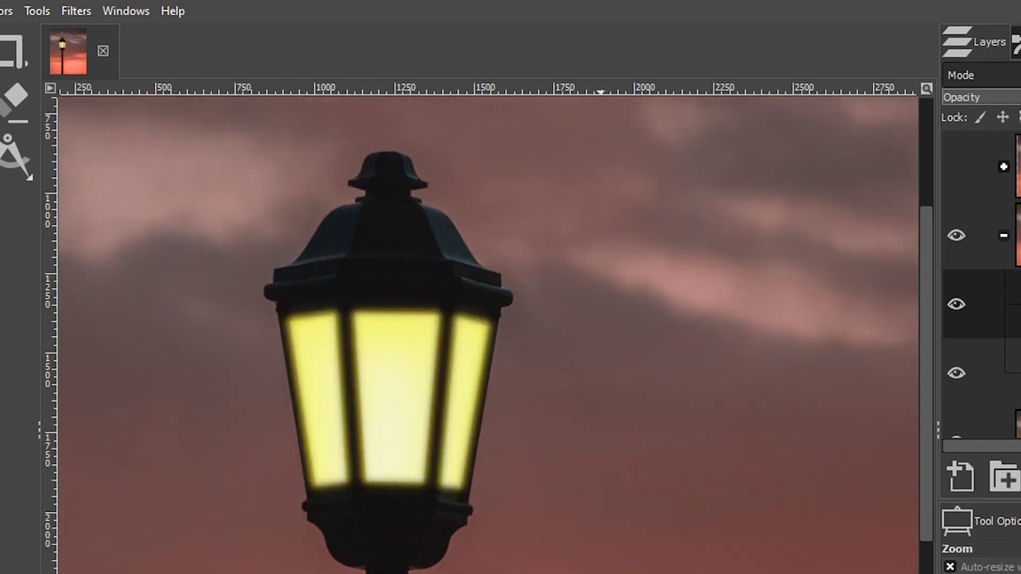
scroll(489, 327, "left", 3)
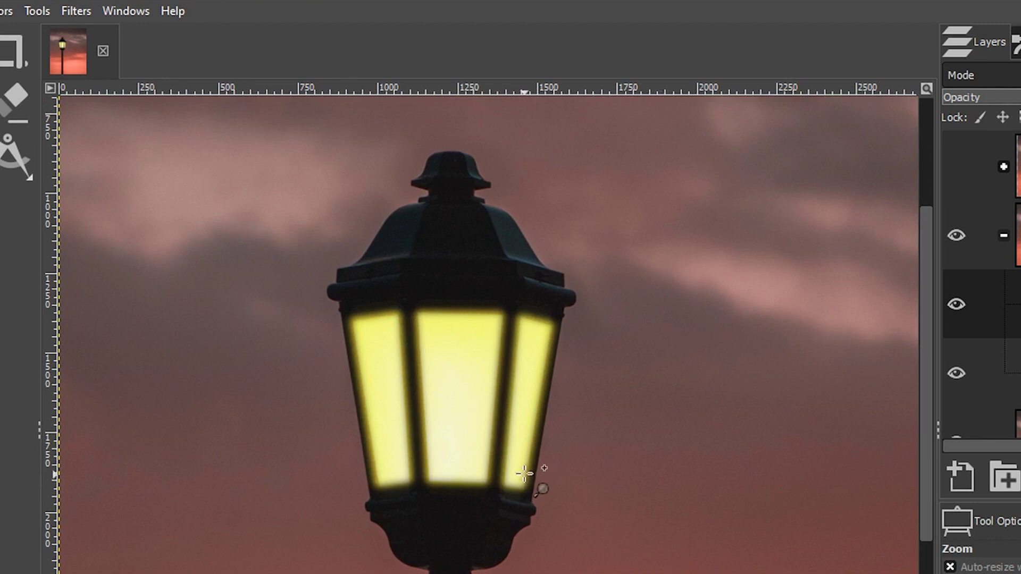
Step: Draw a halo path from the lamp's top-left corner around its left side and beneath it, ending toward the lower right
key("b")
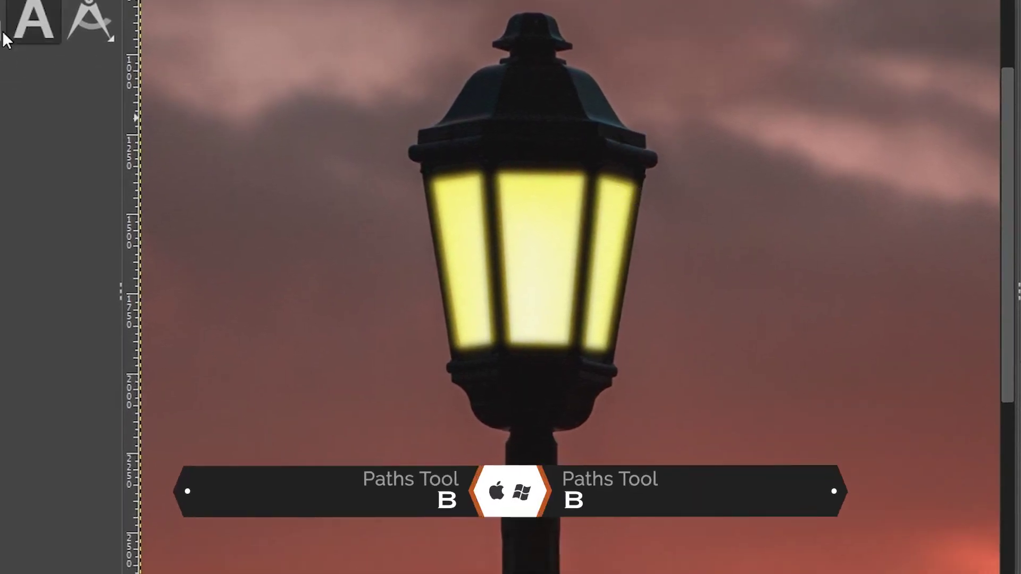
key("b")
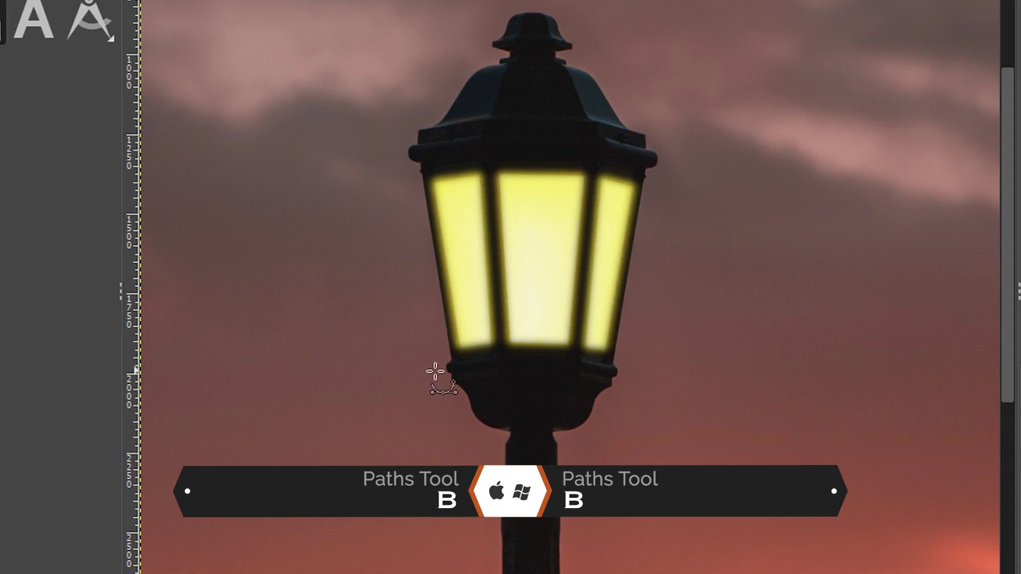
left_click(481, 173)
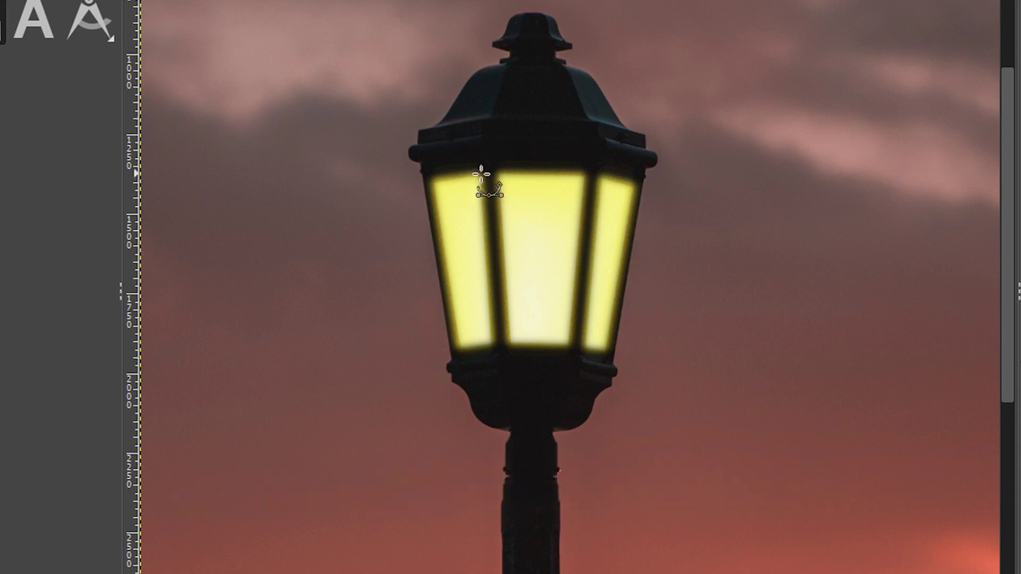
left_click(433, 182)
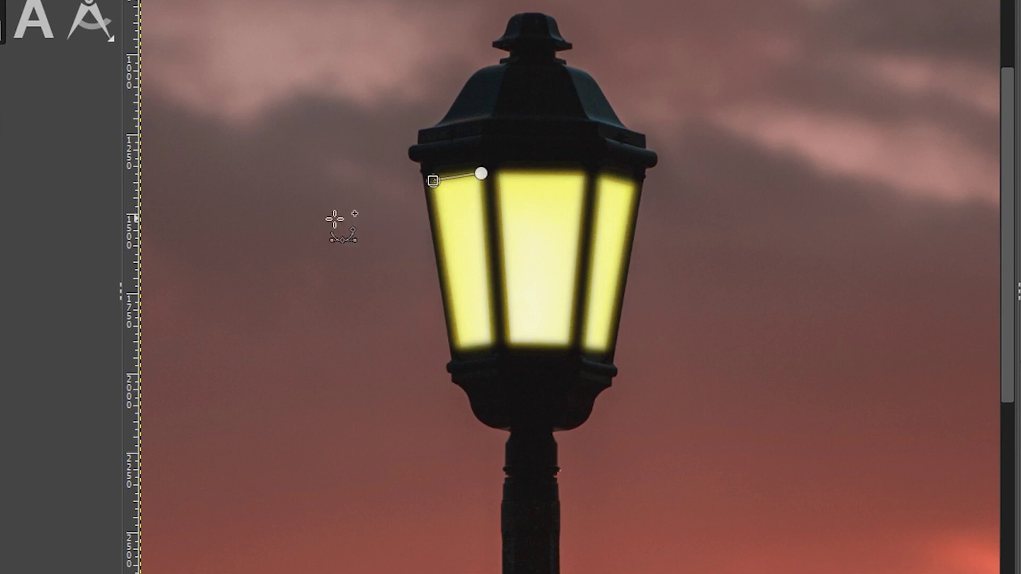
left_click(243, 243)
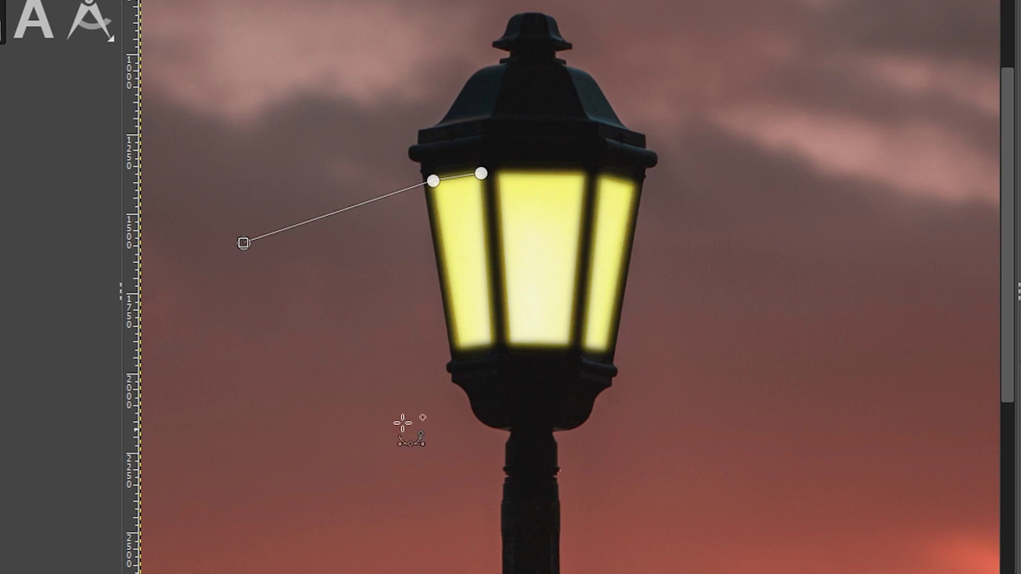
left_click(278, 391)
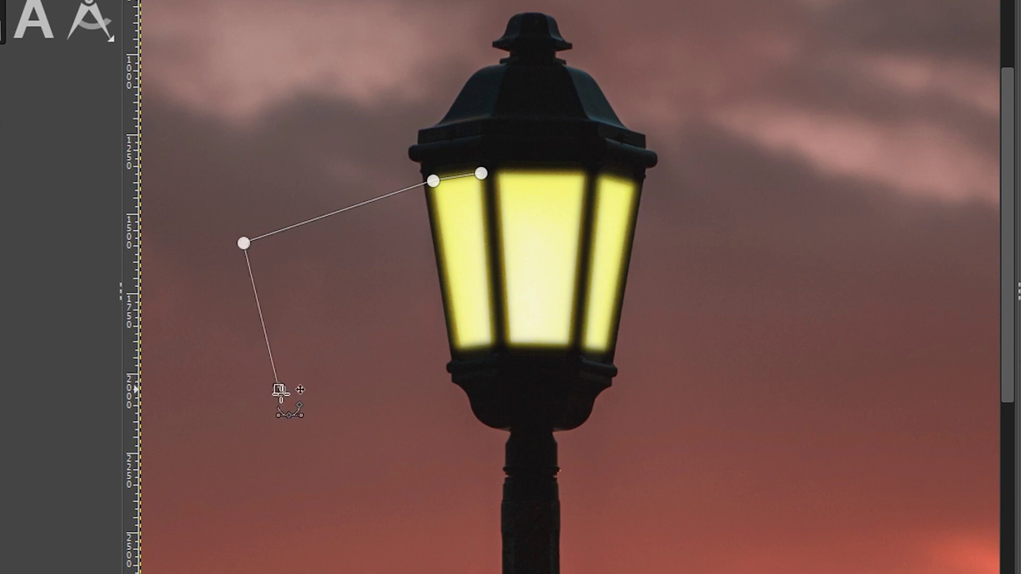
left_click(385, 474)
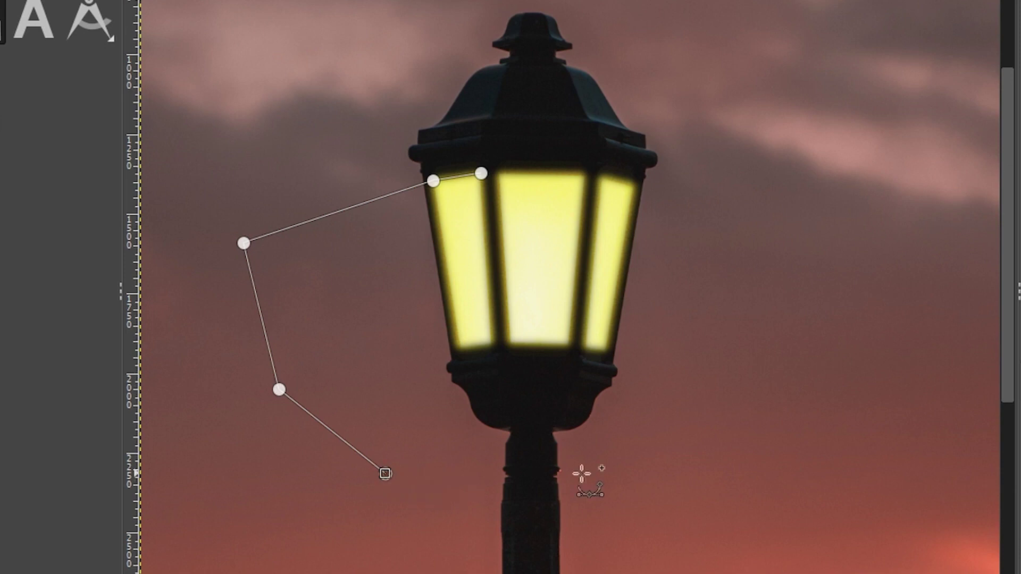
left_click(652, 488)
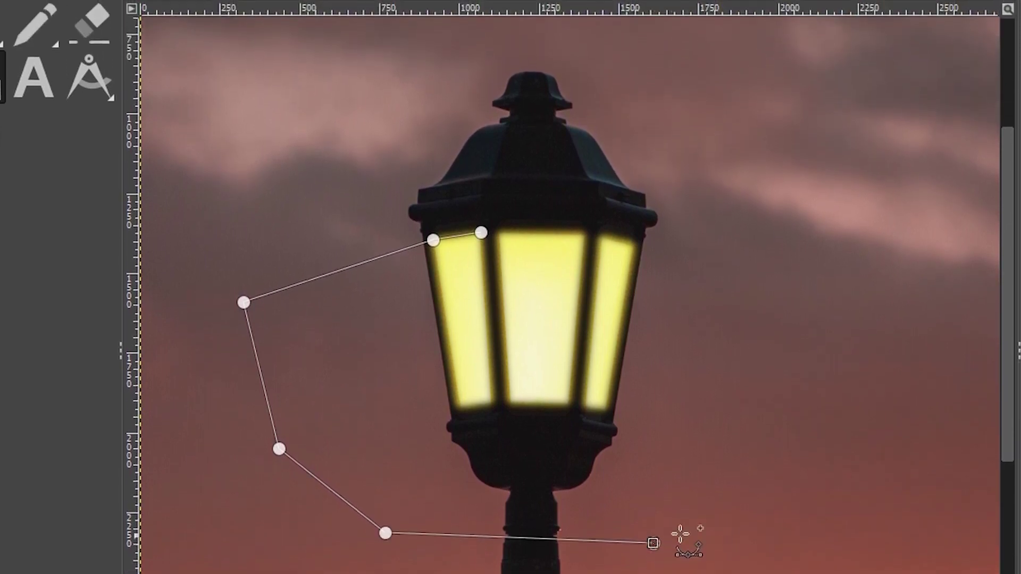
left_click(723, 450)
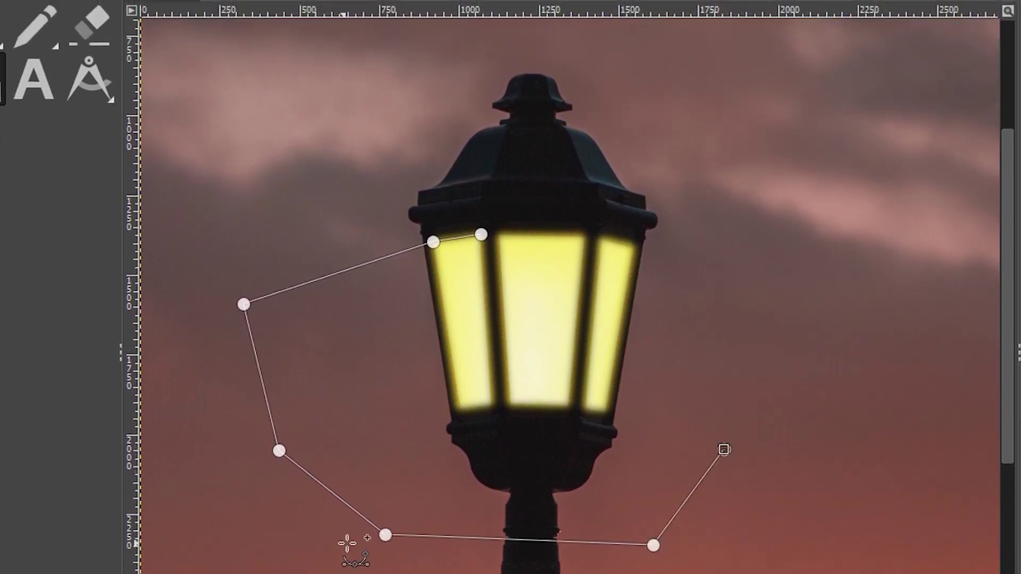
Step: Nudge the lower path point, then place a horizontal guide below the lamp and show guides
left_click_drag(385, 535, 387, 545)
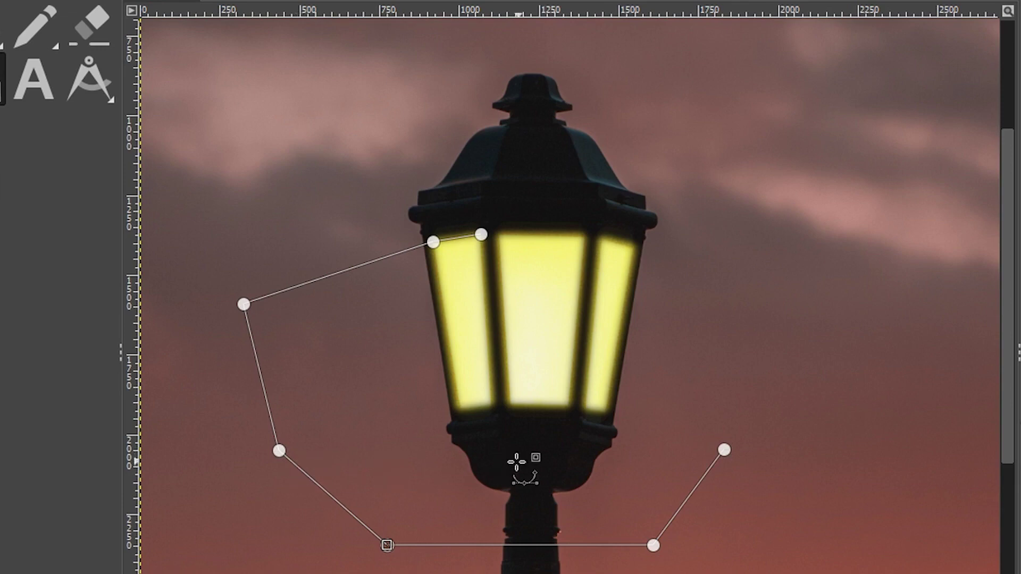
left_click_drag(569, 19, 671, 440)
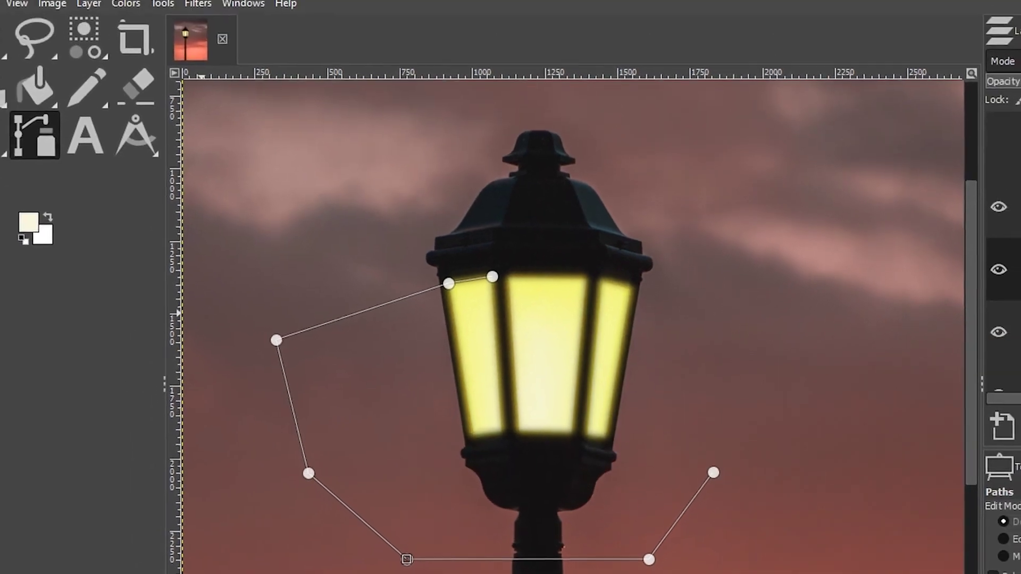
left_click(24, 10)
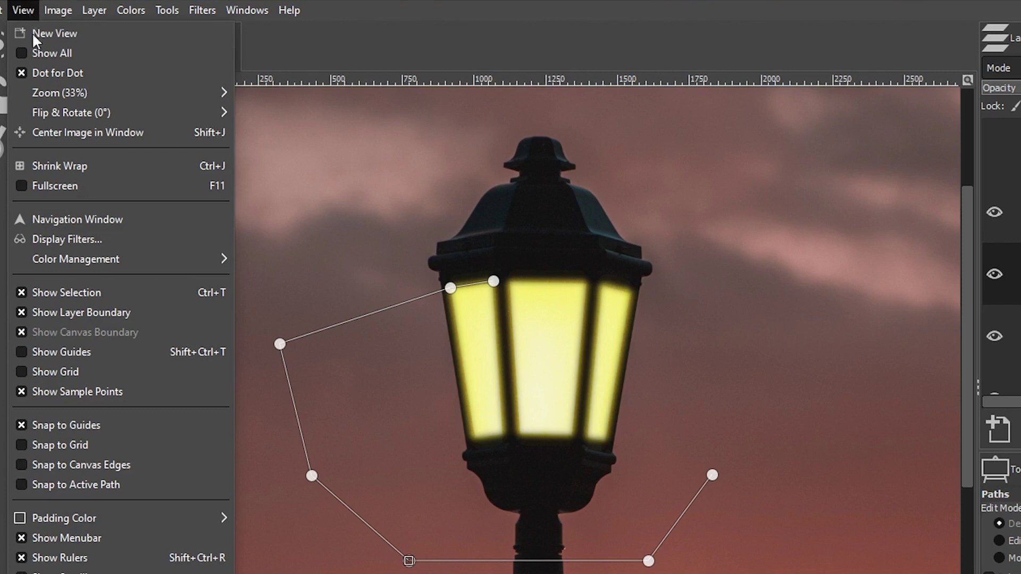
left_click(63, 352)
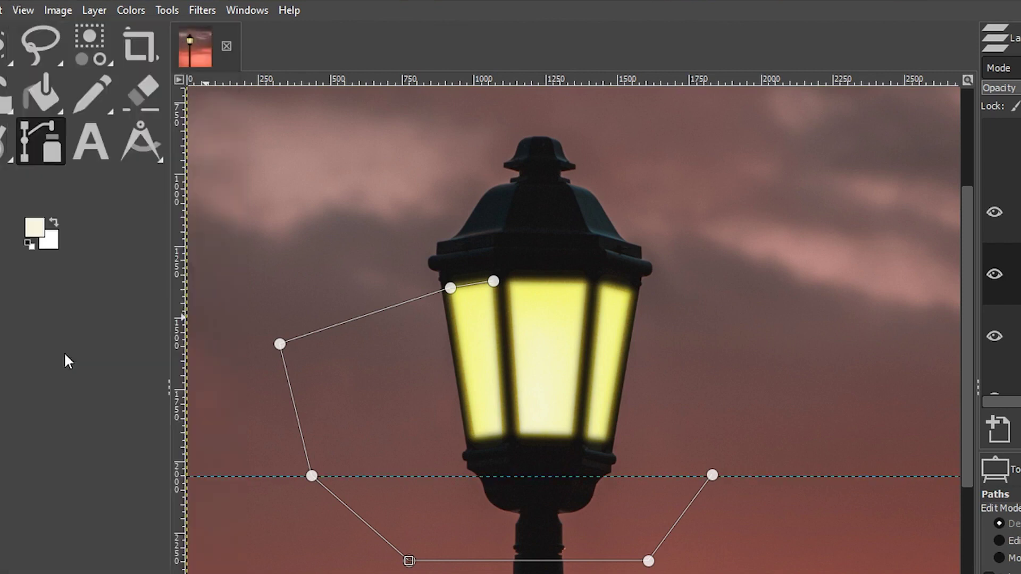
Step: Add right-side anchors and level the side anchors on a second horizontal guide
left_click(713, 476)
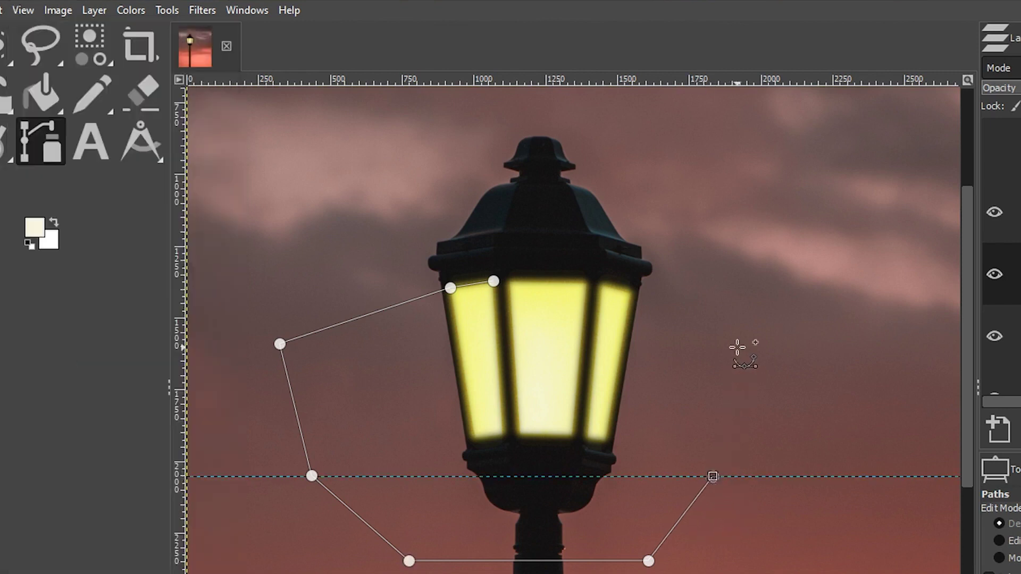
left_click(761, 330)
left_click_drag(616, 80, 629, 343)
left_click_drag(761, 331, 767, 343)
left_click_drag(312, 476, 331, 476)
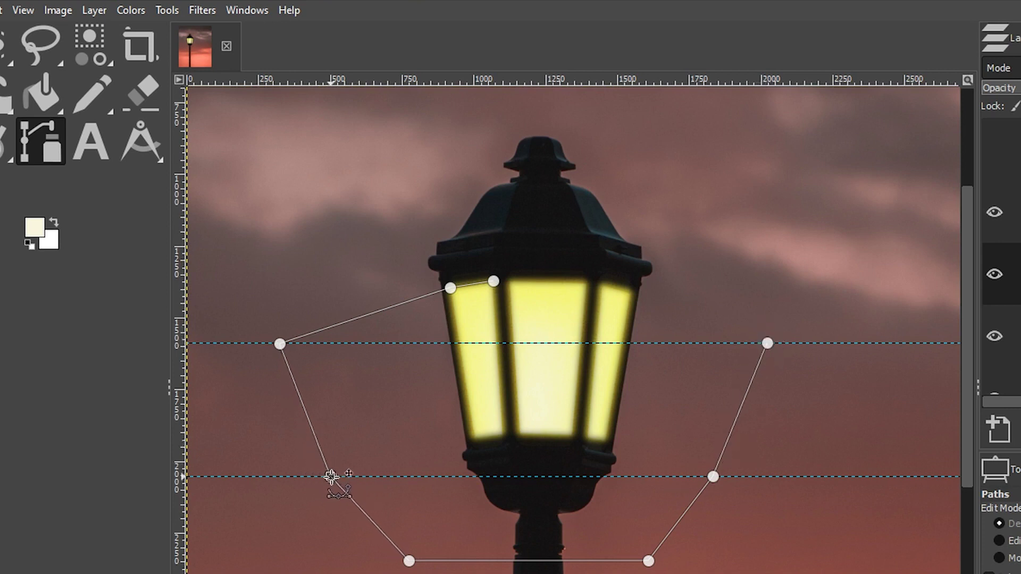
left_click_drag(280, 343, 295, 343)
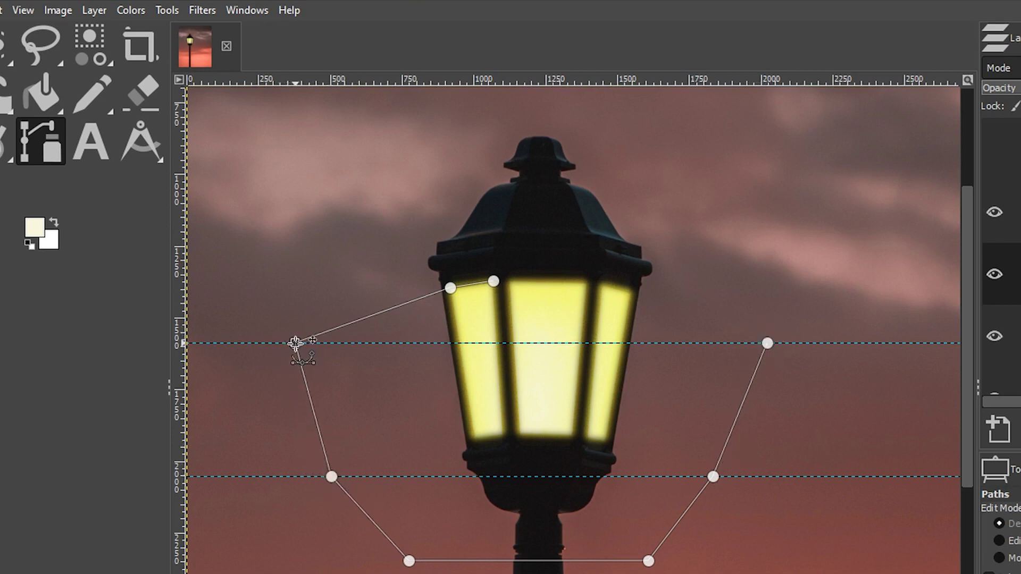
left_click(632, 292)
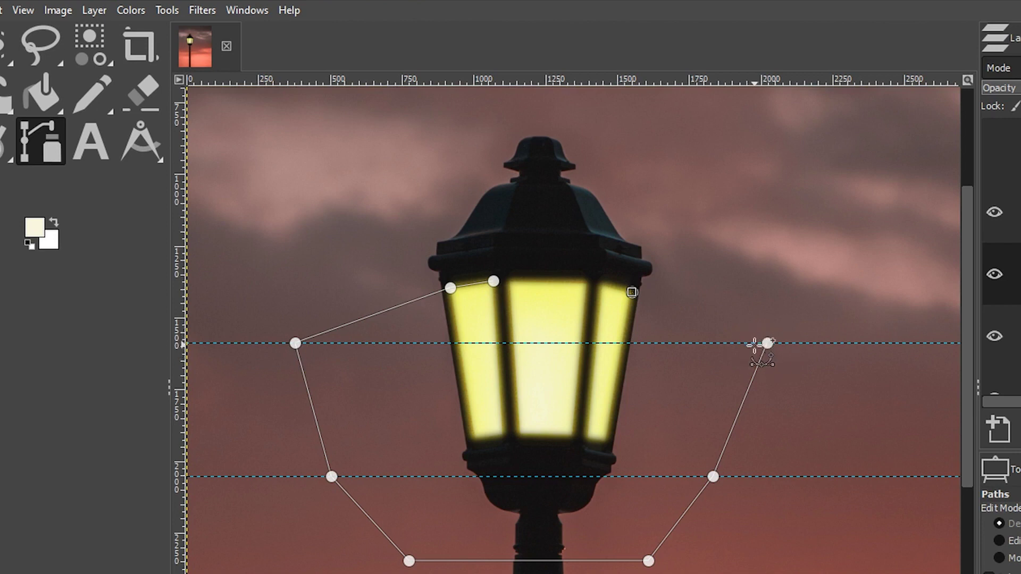
Step: Undo the stray anchor and close the path with anchors along the lamp's top edge
key("ctrl+z")
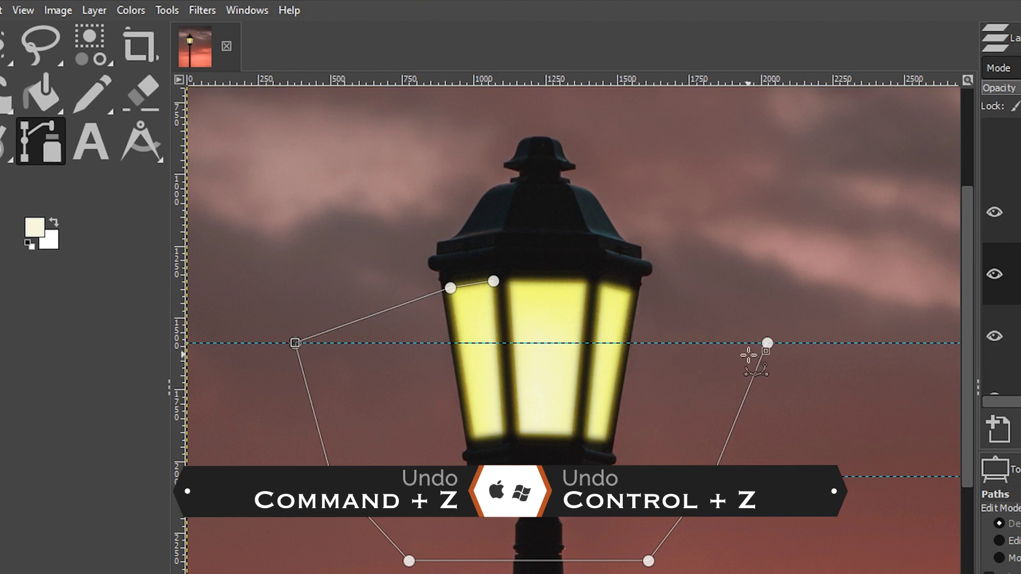
left_click(768, 343)
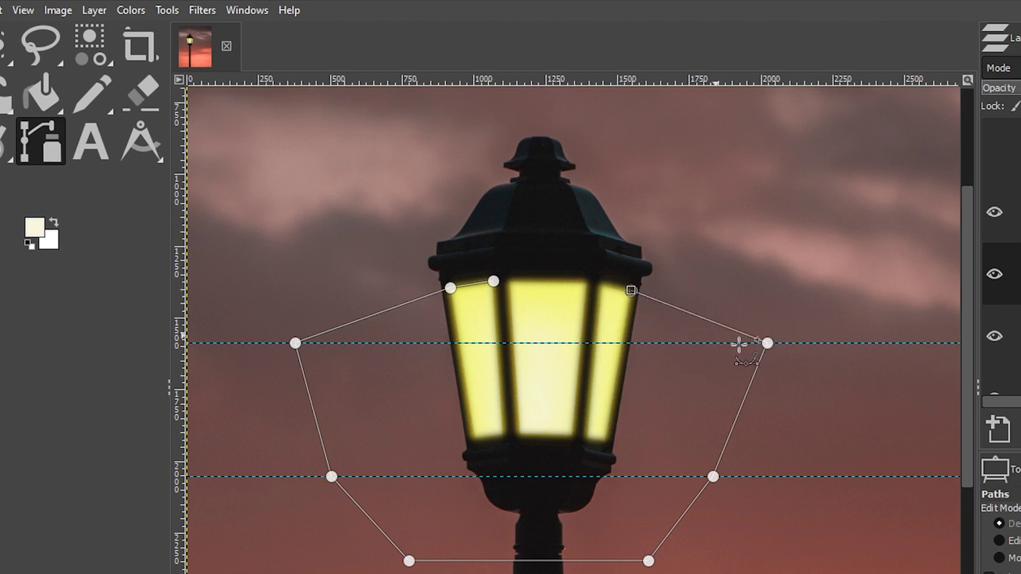
left_click(632, 290)
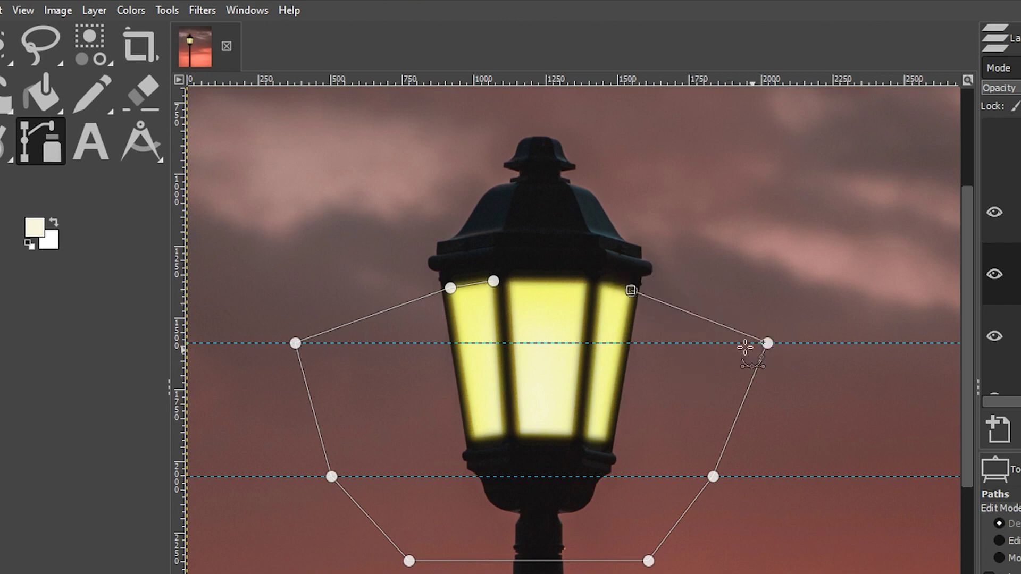
left_click(600, 283)
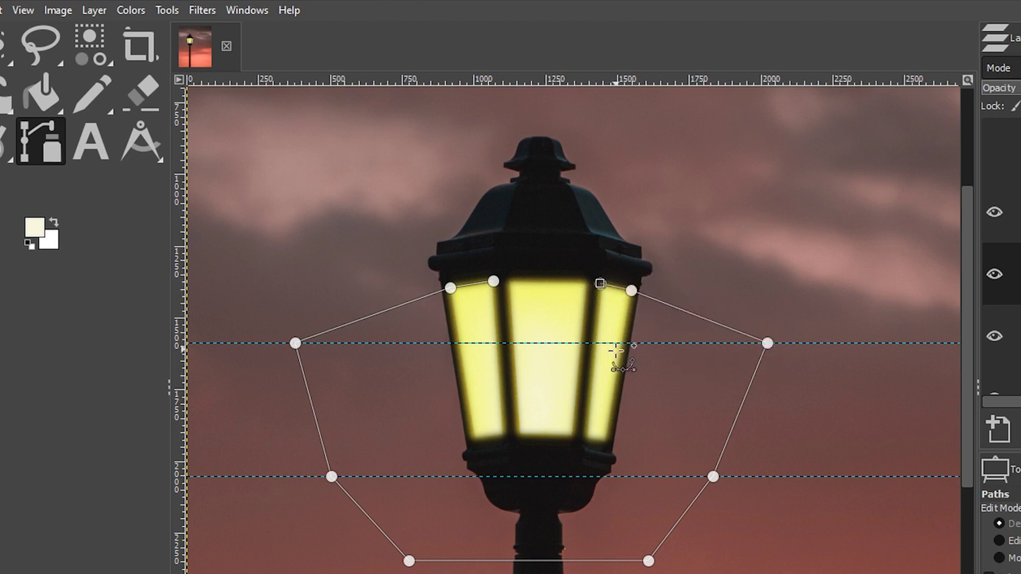
left_click(494, 280)
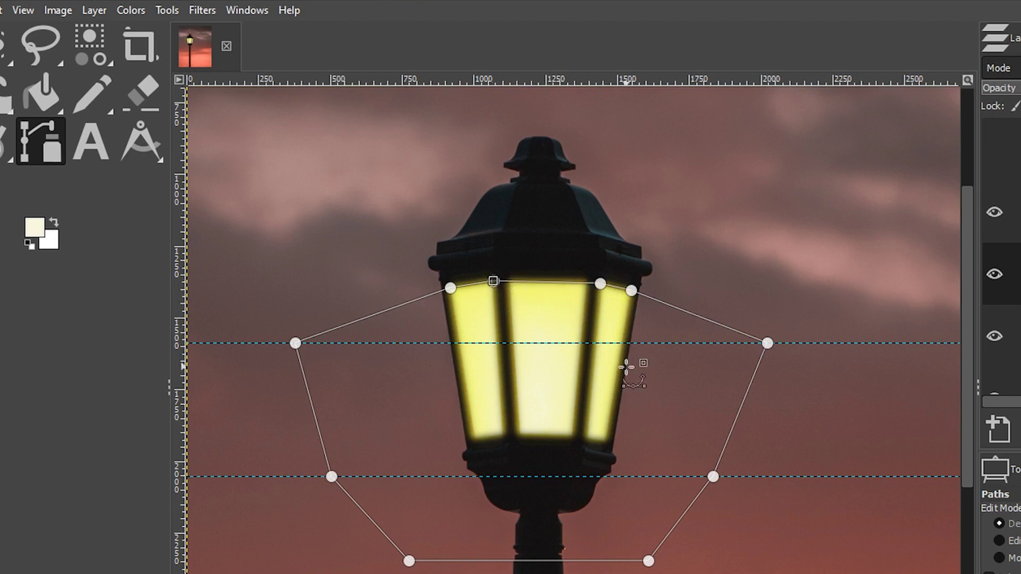
Step: Hide the guide lines and shift the left-side anchors slightly inward
left_click(25, 10)
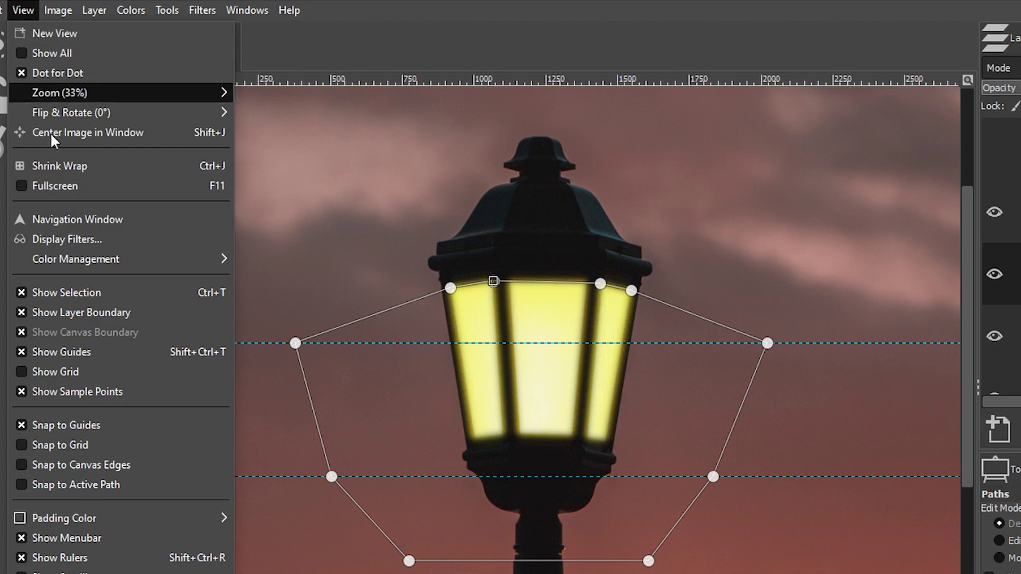
left_click(104, 345)
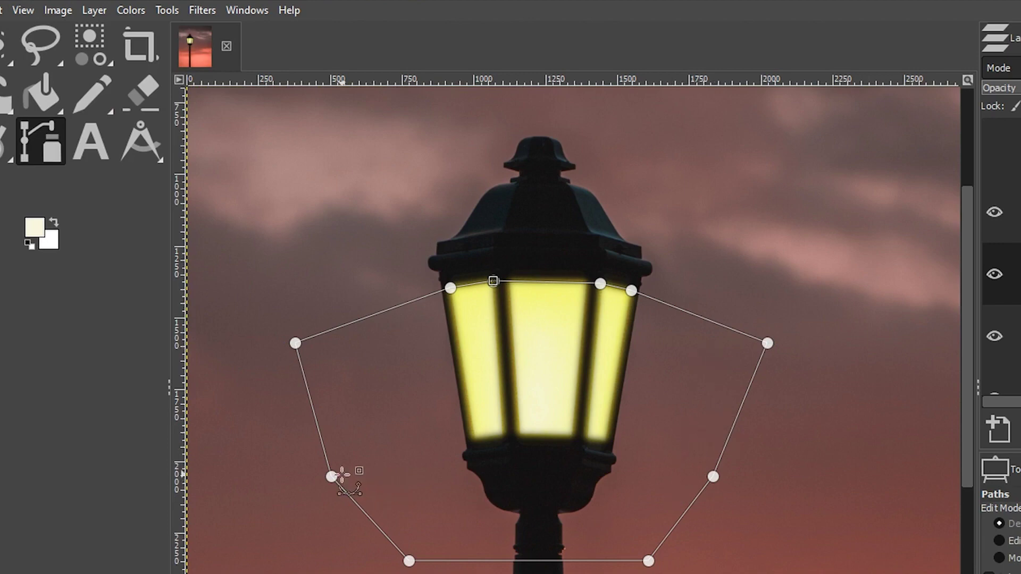
left_click_drag(332, 476, 346, 477)
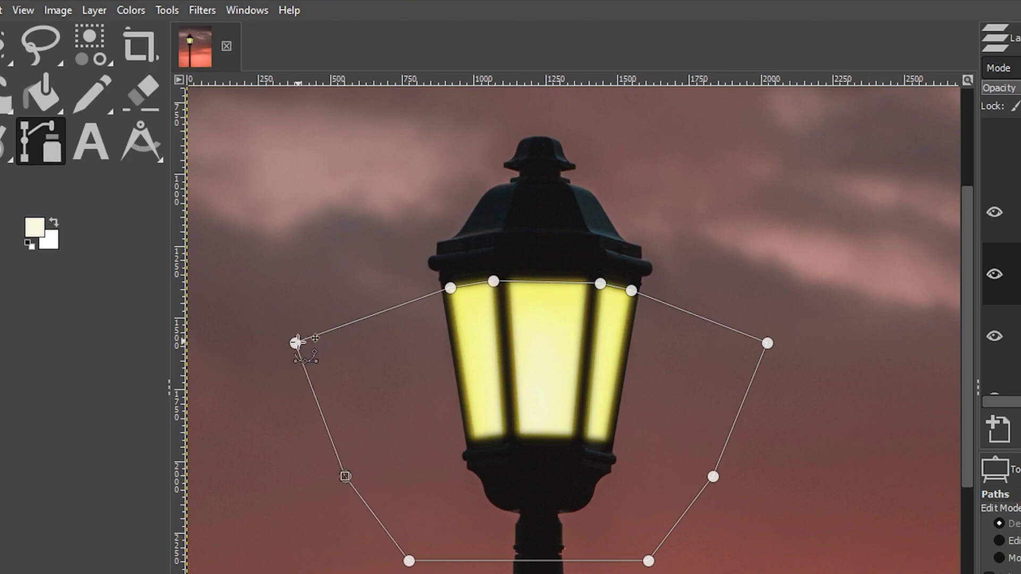
left_click_drag(296, 343, 310, 342)
left_click_drag(346, 477, 355, 476)
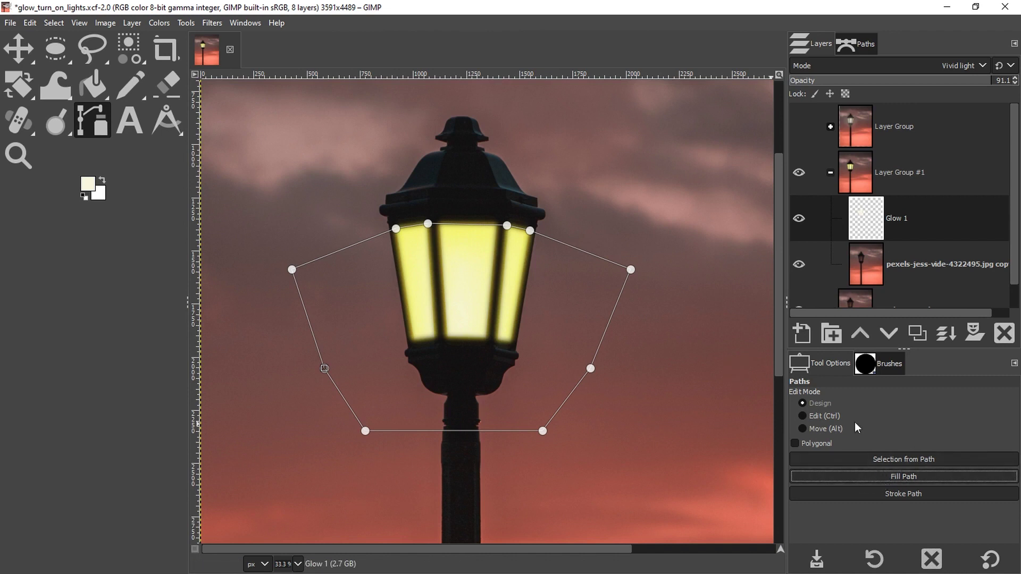
Step: Create a transparent layer named Glow 2 and fill the halo path on it with solid cream
left_click(803, 333)
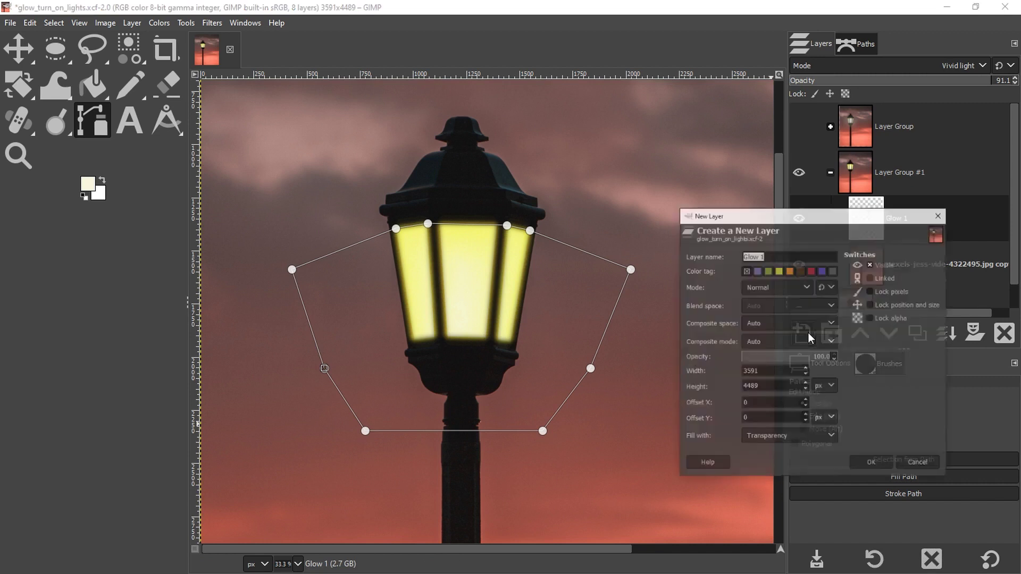
left_click(779, 234)
key("BackSpace")
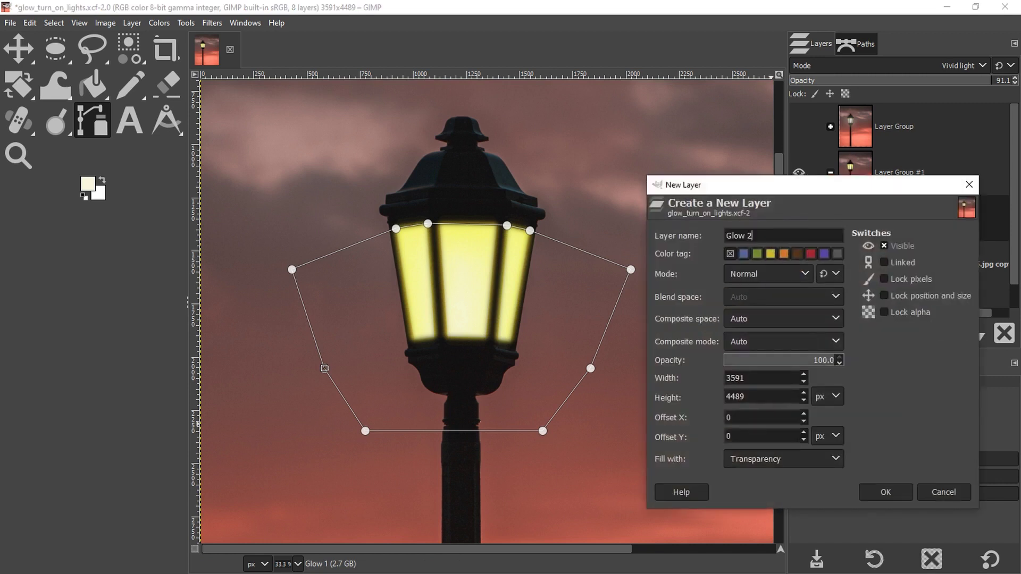
left_click(907, 494)
left_click(885, 475)
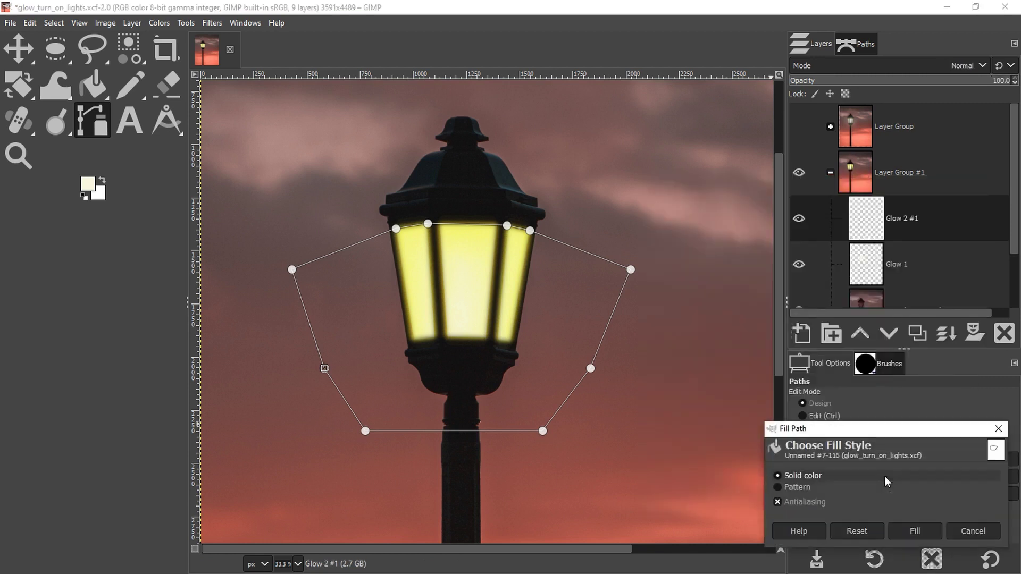
left_click(911, 532)
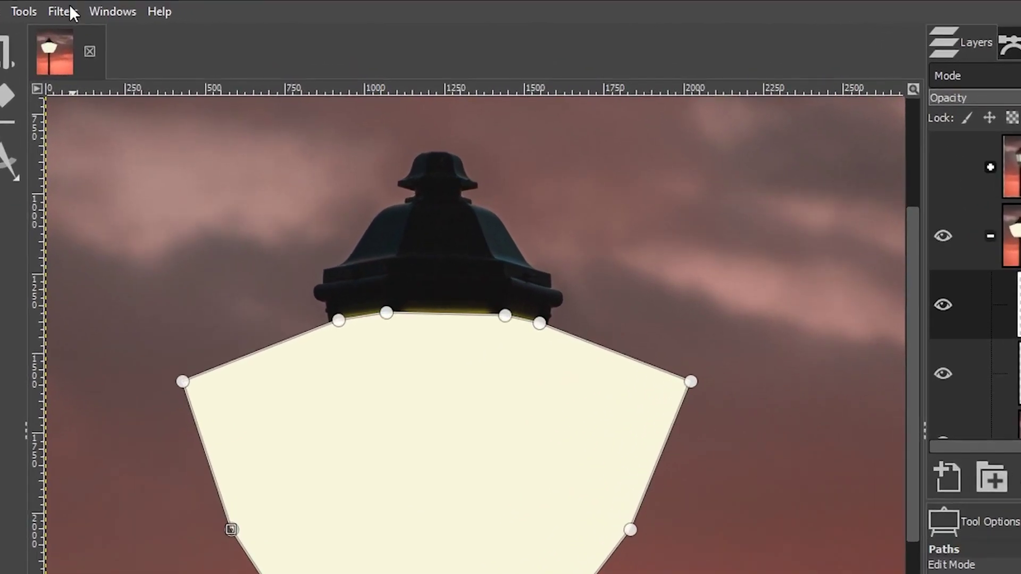
Step: Apply a Gaussian Blur of size 100 to the cream polygon on Glow 2 #1
left_click(211, 23)
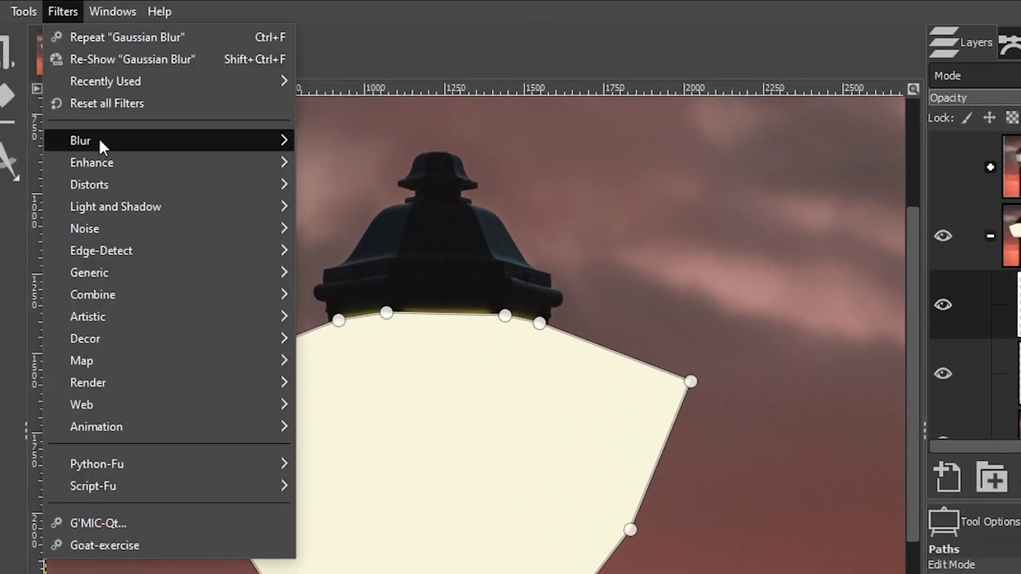
mouse_move(101, 141)
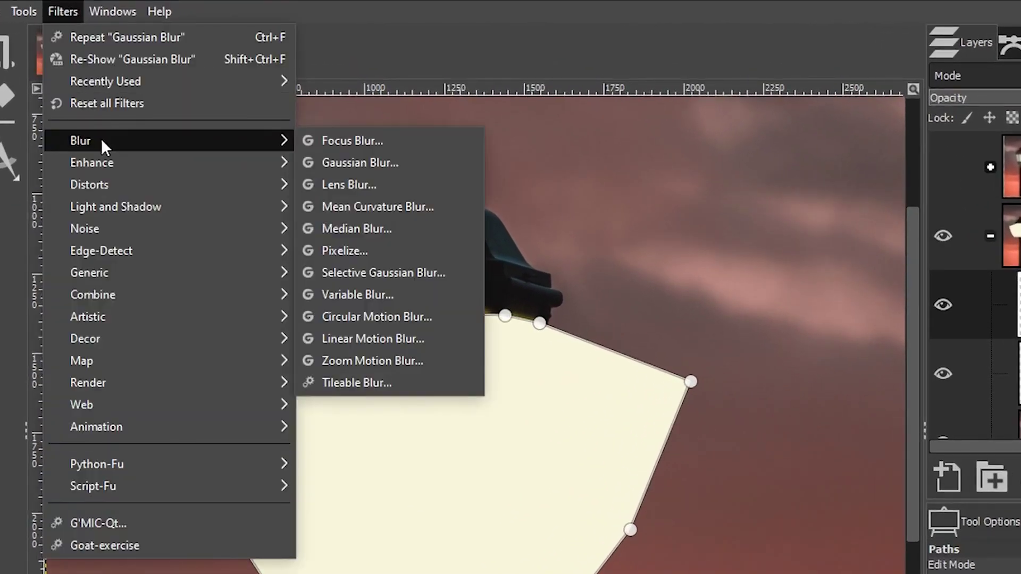
left_click(408, 168)
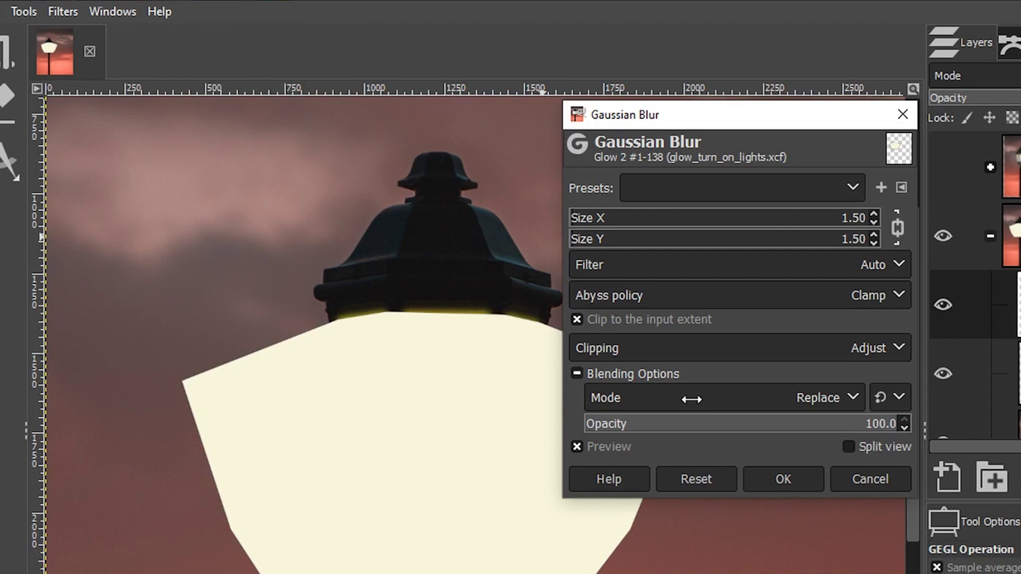
left_click(864, 244)
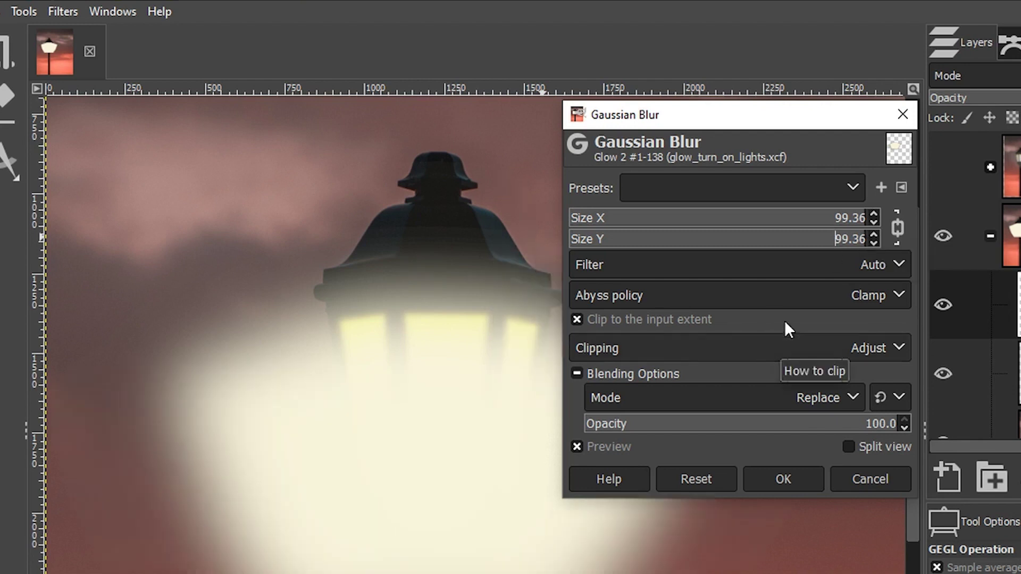
mouse_move(848, 245)
left_mouse_down()
mouse_move(857, 239)
mouse_move(847, 241)
left_mouse_up()
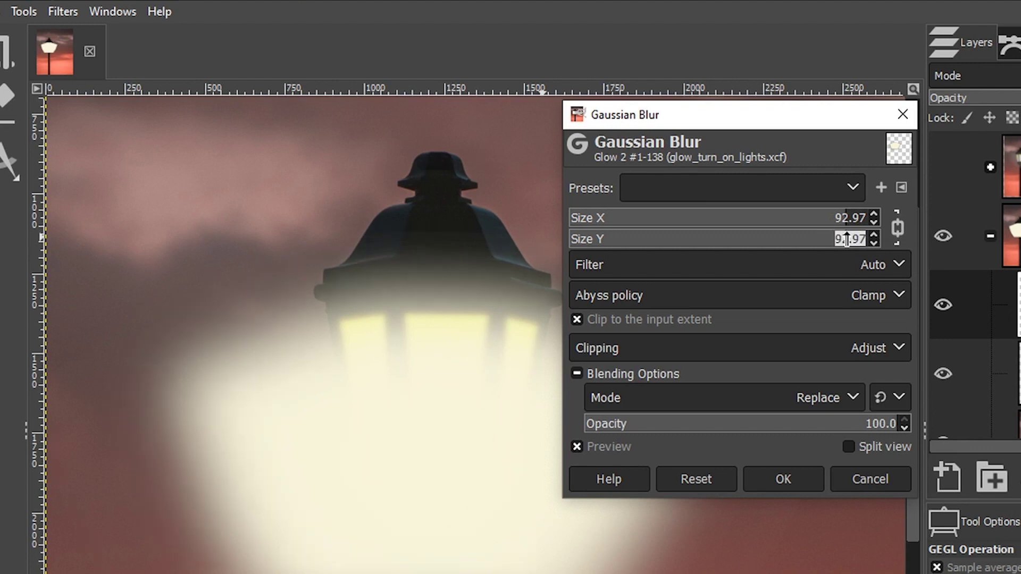
key("Return")
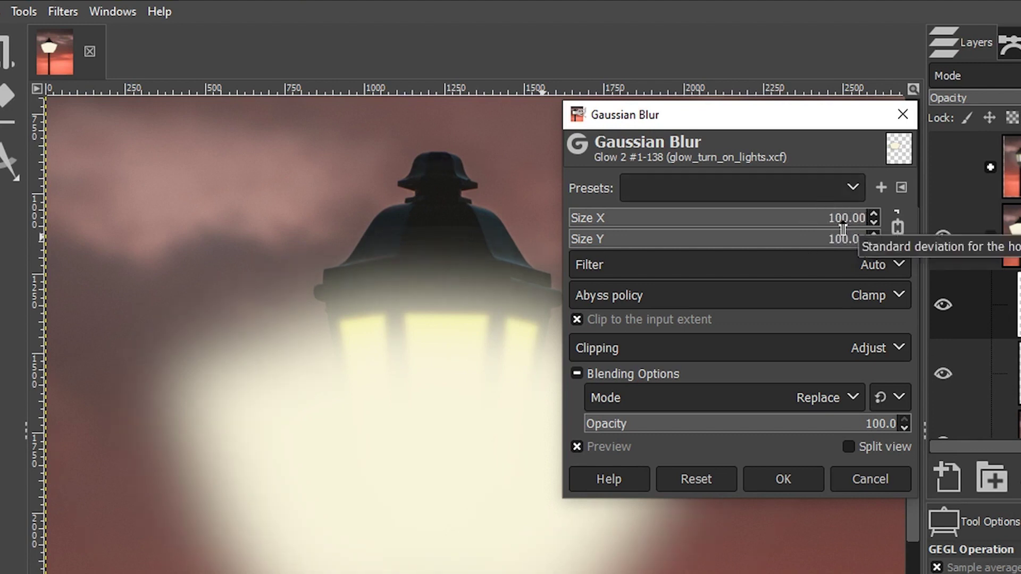
left_click(785, 478)
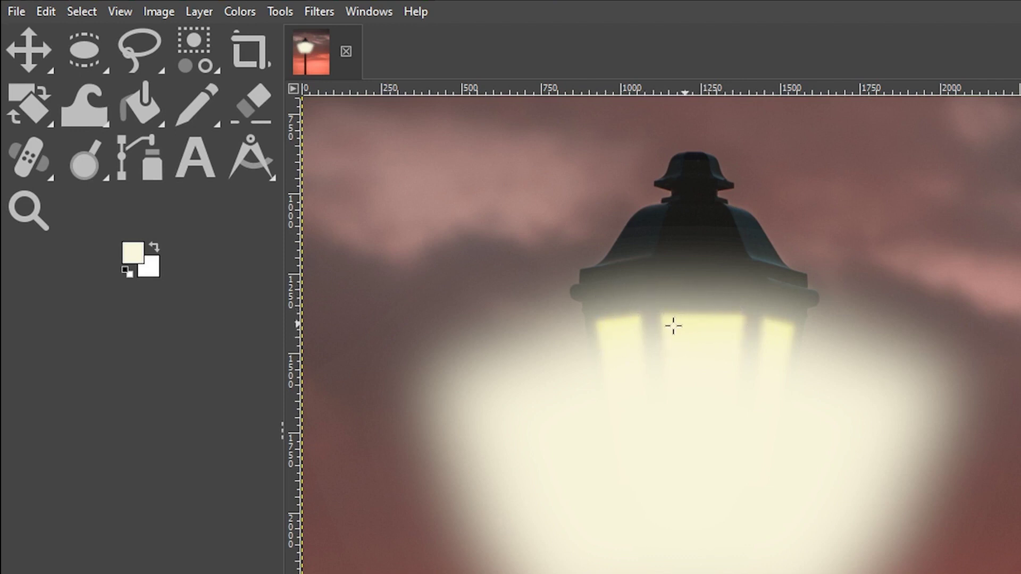
Step: Drag the Glow 2 #1 halo upward with the Move tool so it covers the lamp head
key("m")
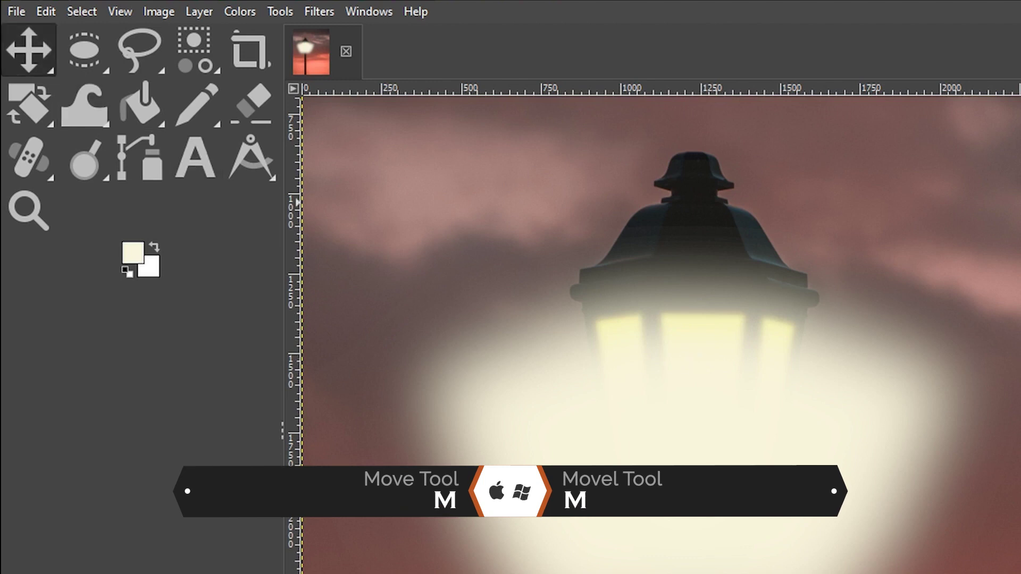
left_click_drag(698, 428, 696, 393)
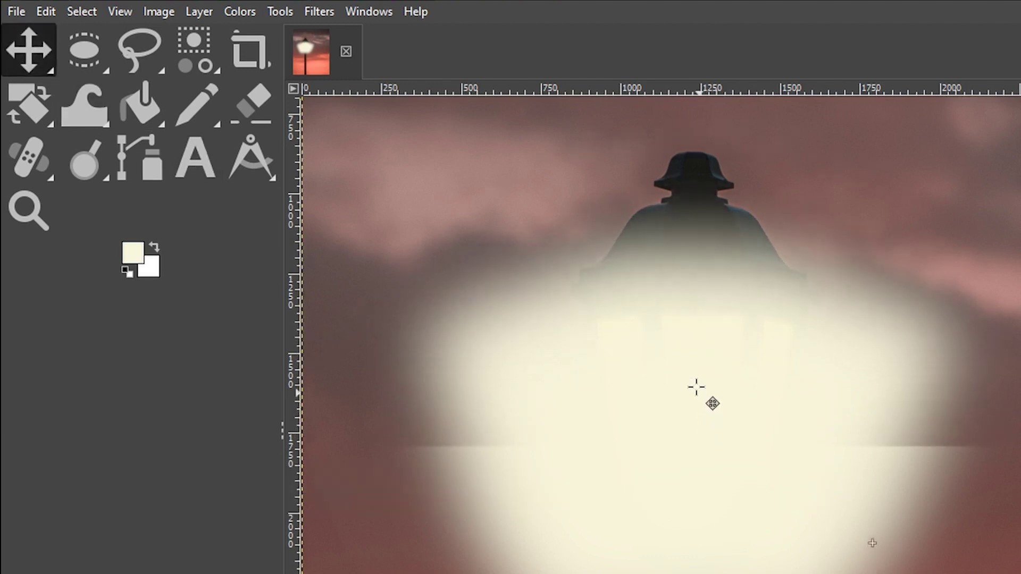
left_click_drag(696, 387, 696, 381)
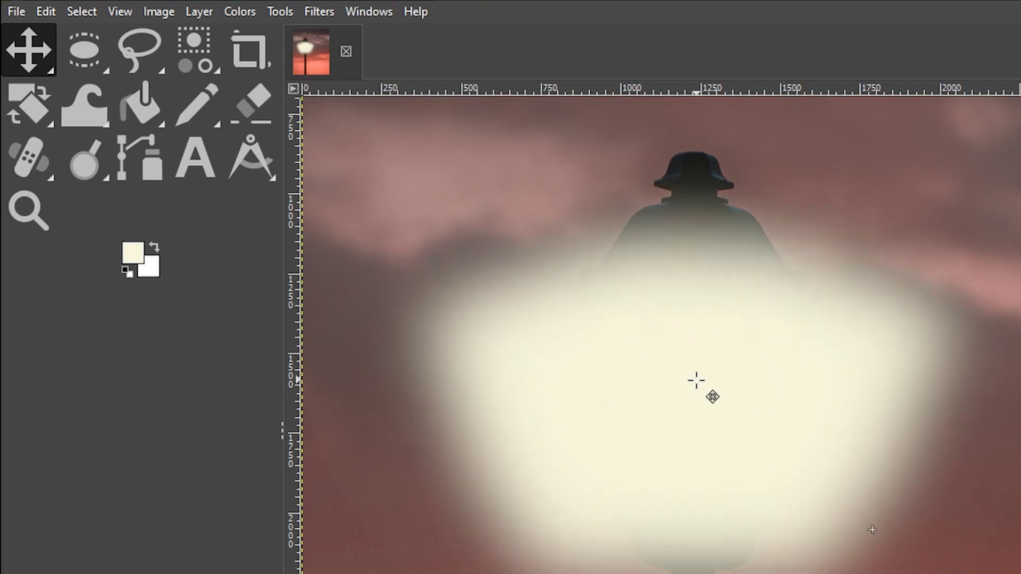